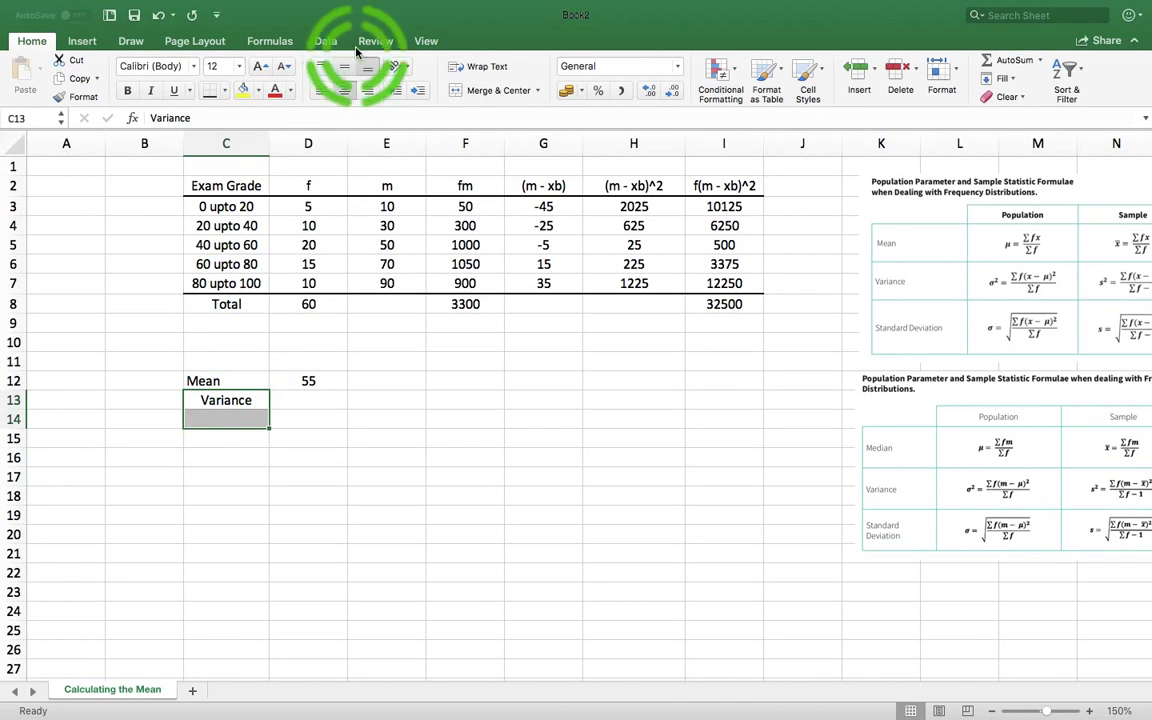
- Left-align the Variance label and enter =I8/(D8-1) in D13, giving 550.847458
left_click(321, 90)
left_click(313, 398)
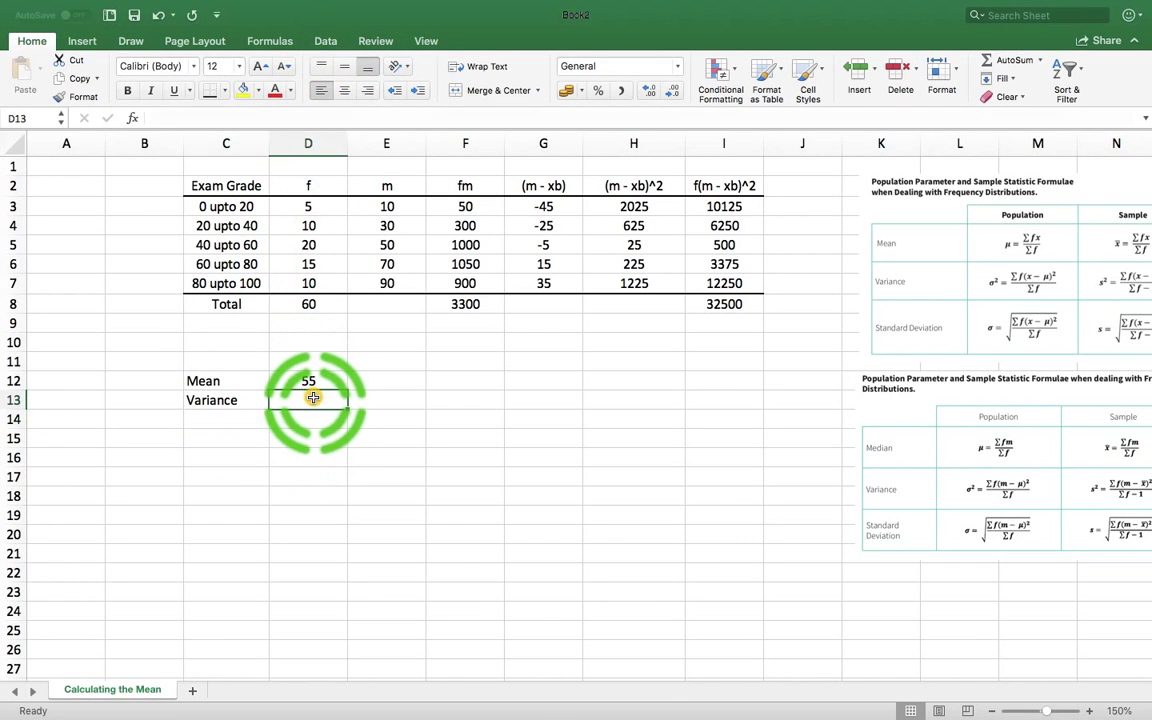
type("=")
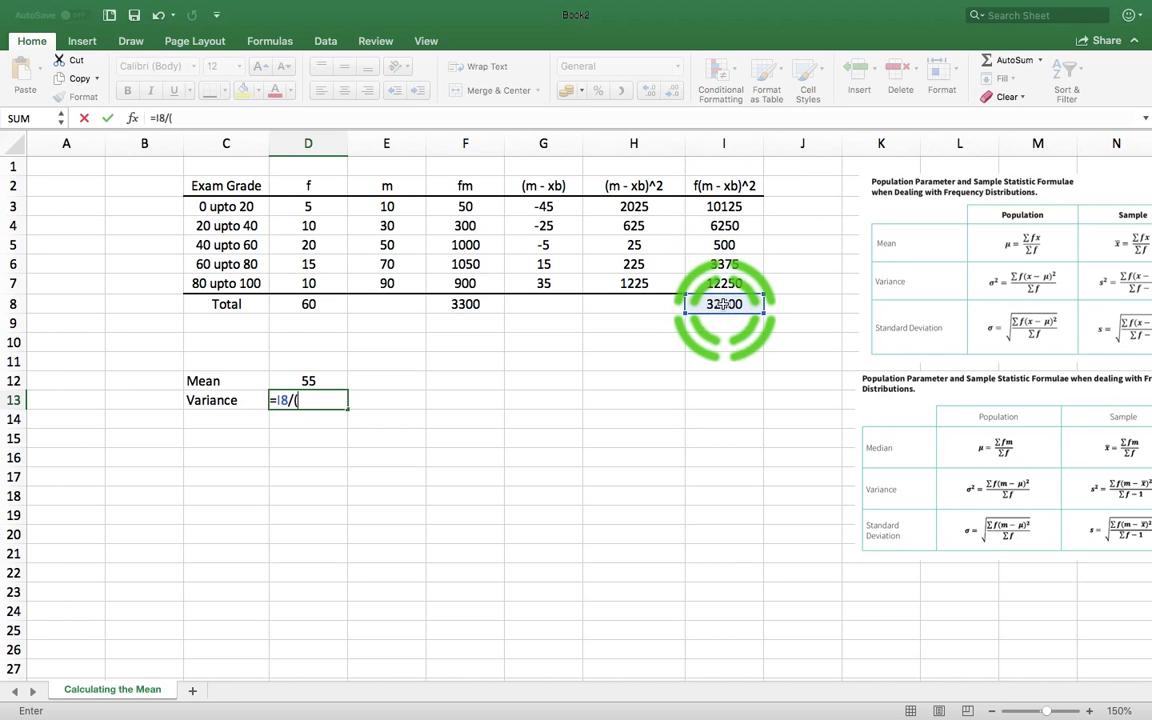
left_click(310, 306)
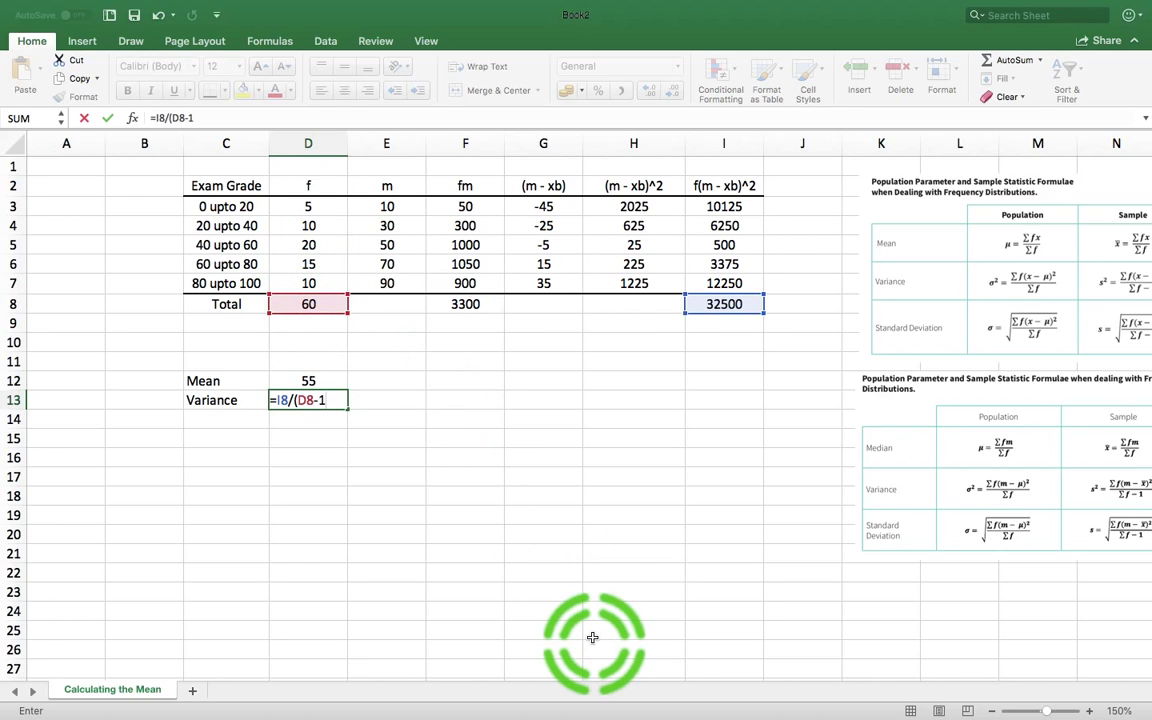
type("-1)")
key("Return")
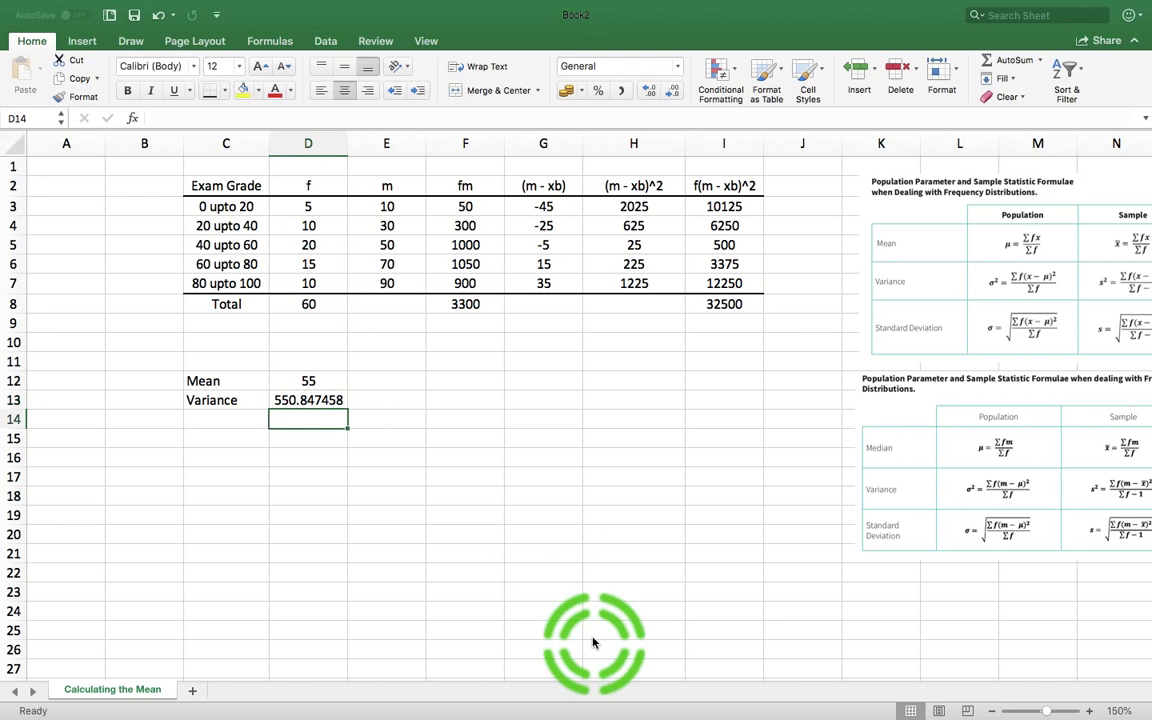
- Type 'Standard Deviation' into C14 and widen column C so the label fits
scroll(593, 642, "down", 5)
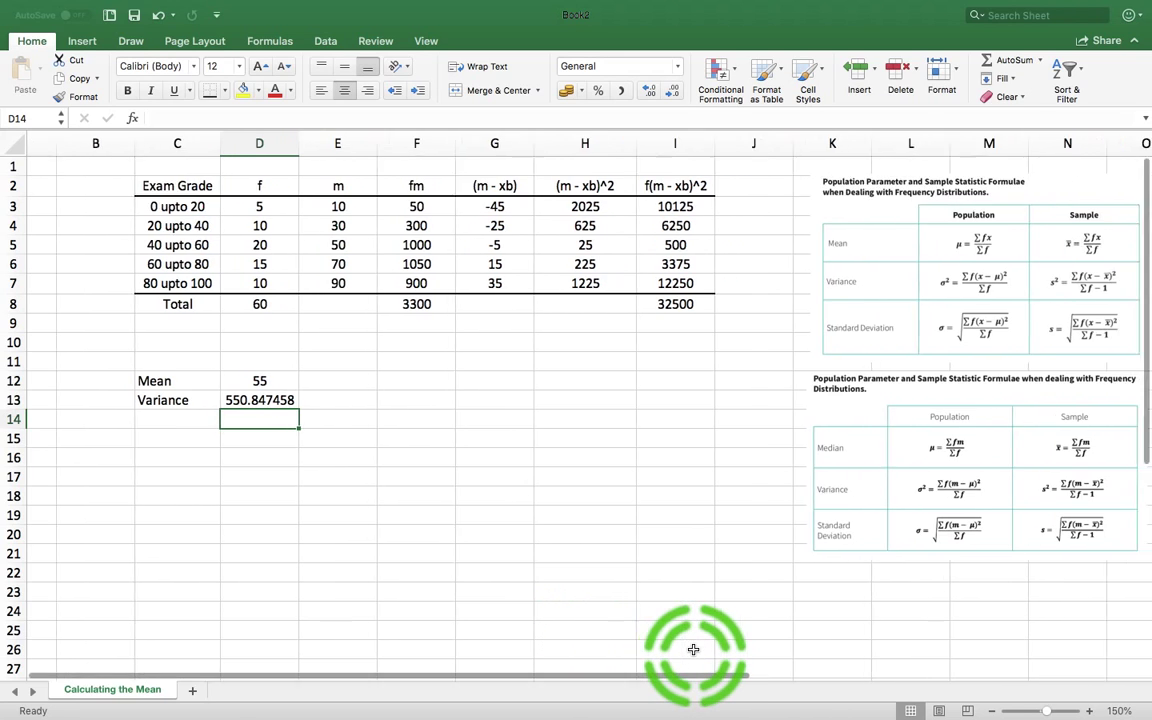
scroll(593, 642, "right", 1)
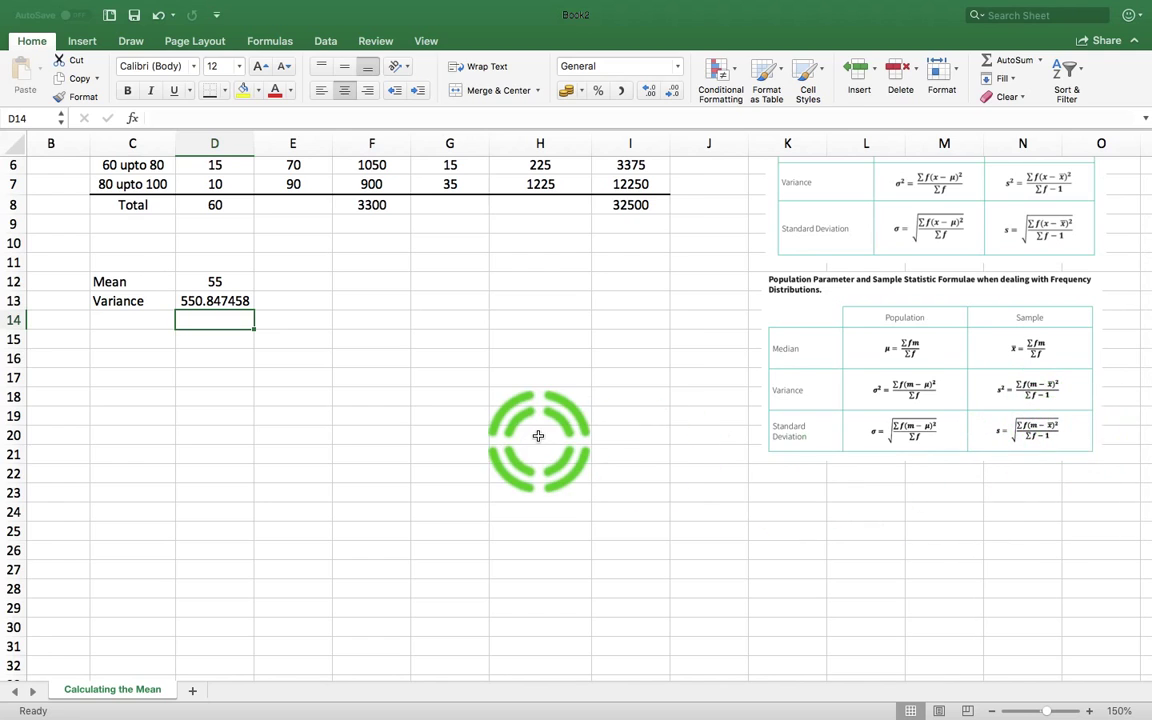
scroll(537, 435, "up", 5)
scroll(537, 435, "left", 1)
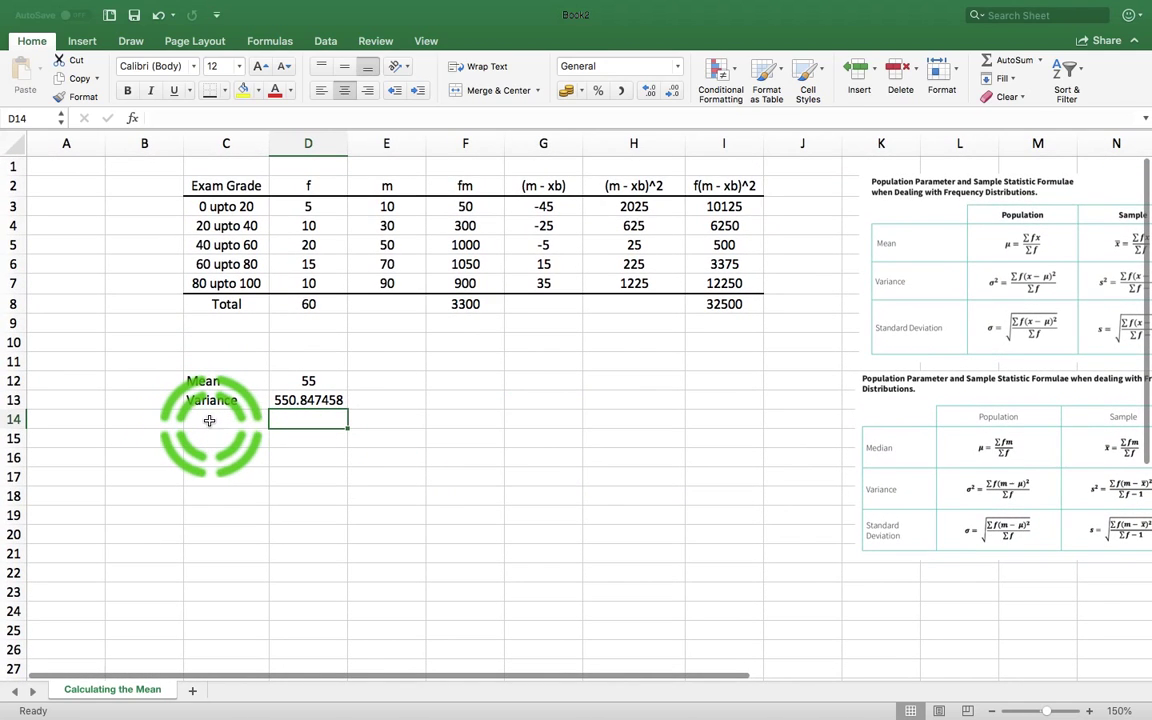
left_click(208, 419)
type("Standard Deviation")
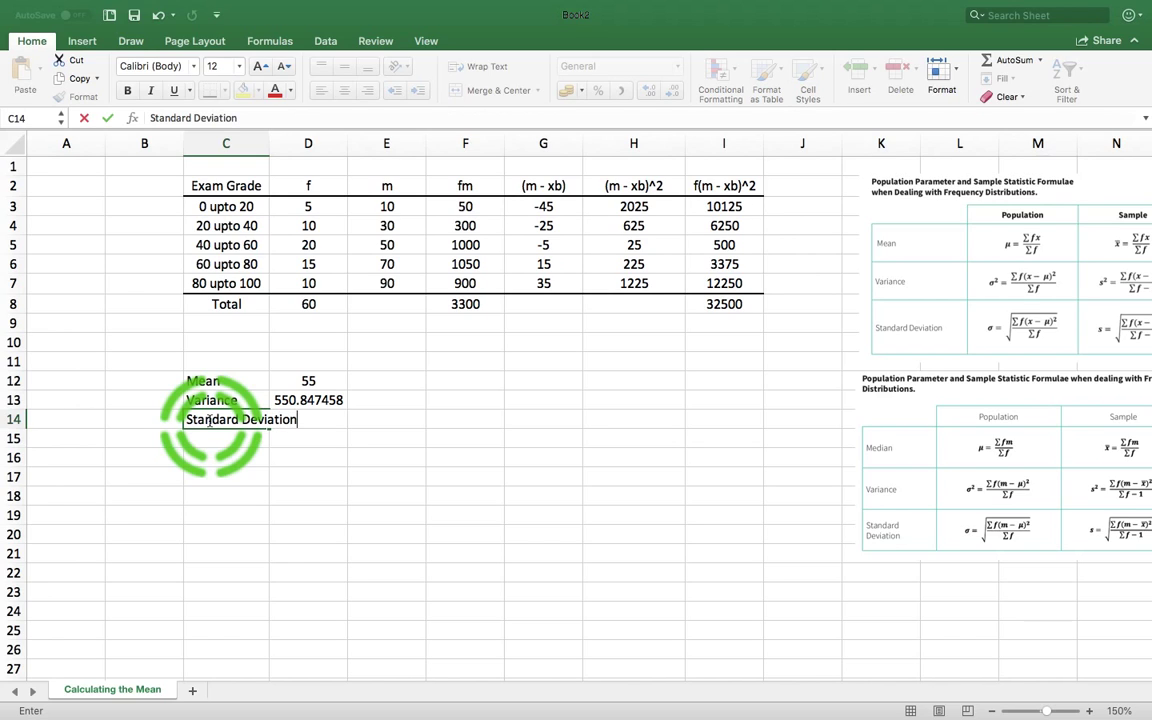
key("Return")
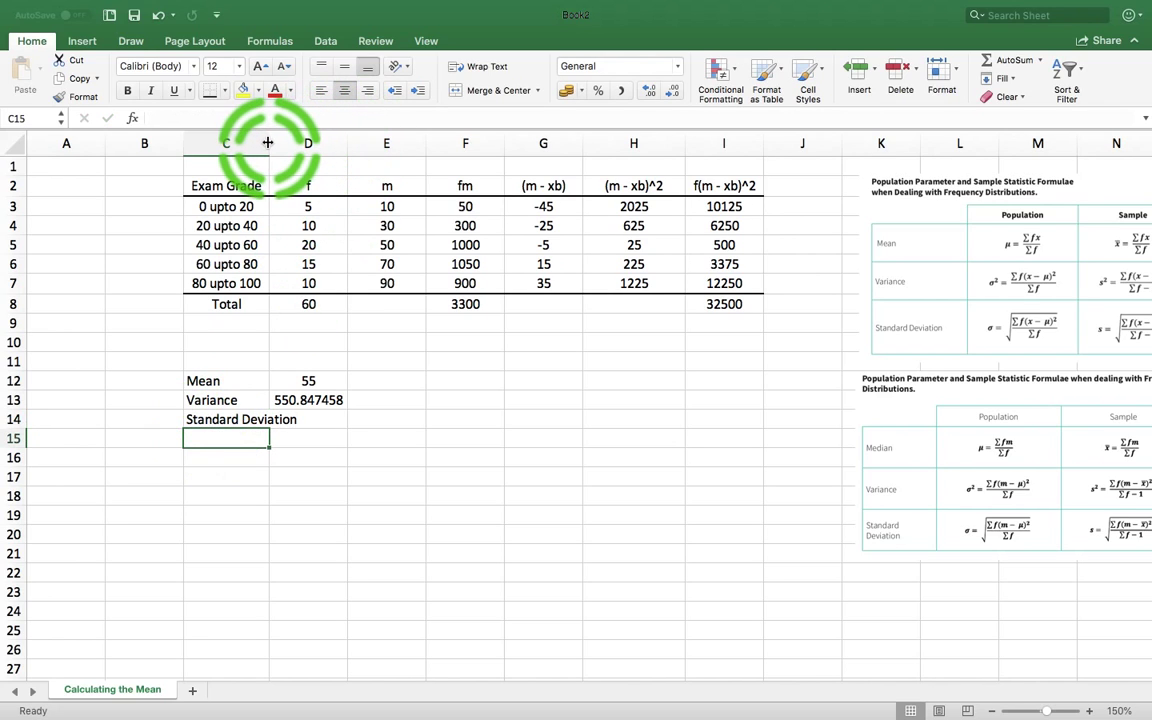
left_click_drag(268, 143, 315, 143)
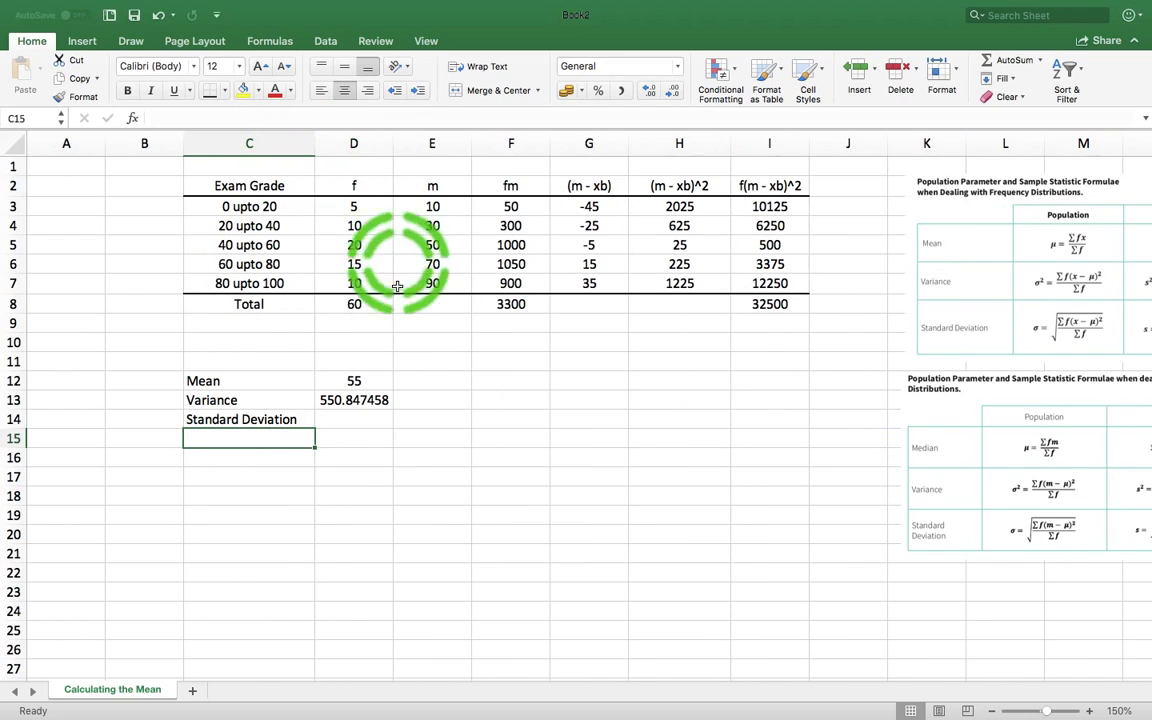
- Enter =sqrt(D13) in D14 to show the standard deviation 23.4701397
left_click(358, 420)
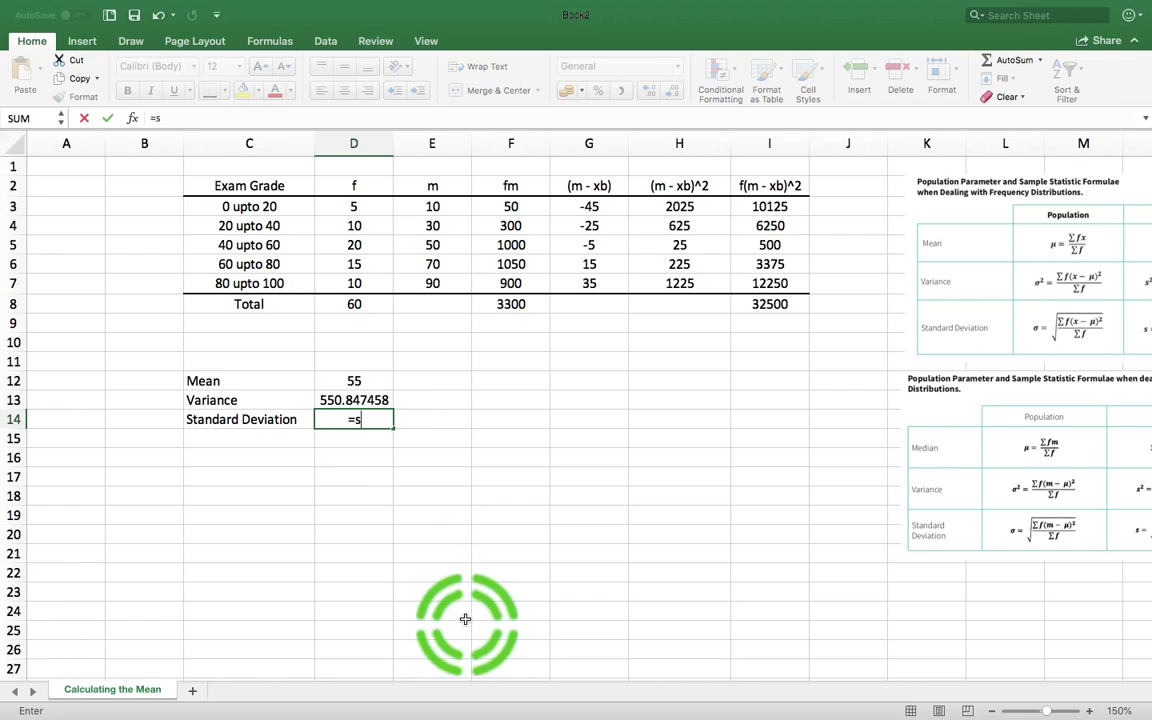
left_click(353, 400)
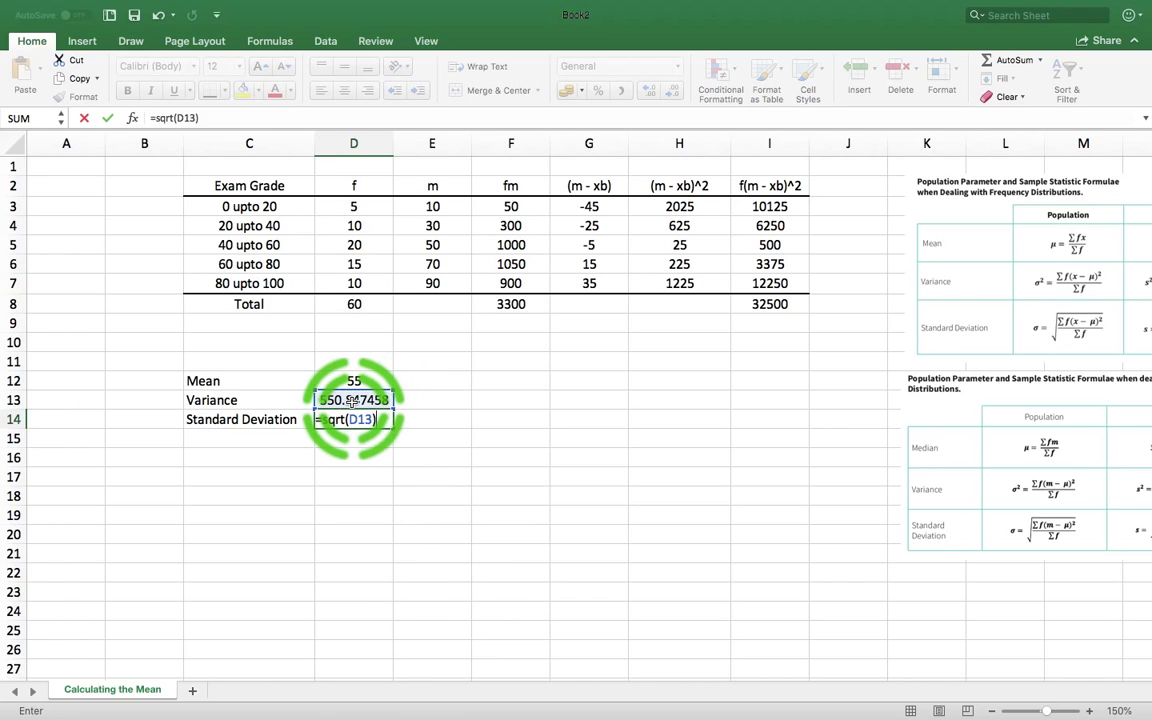
type(")")
key("Return")
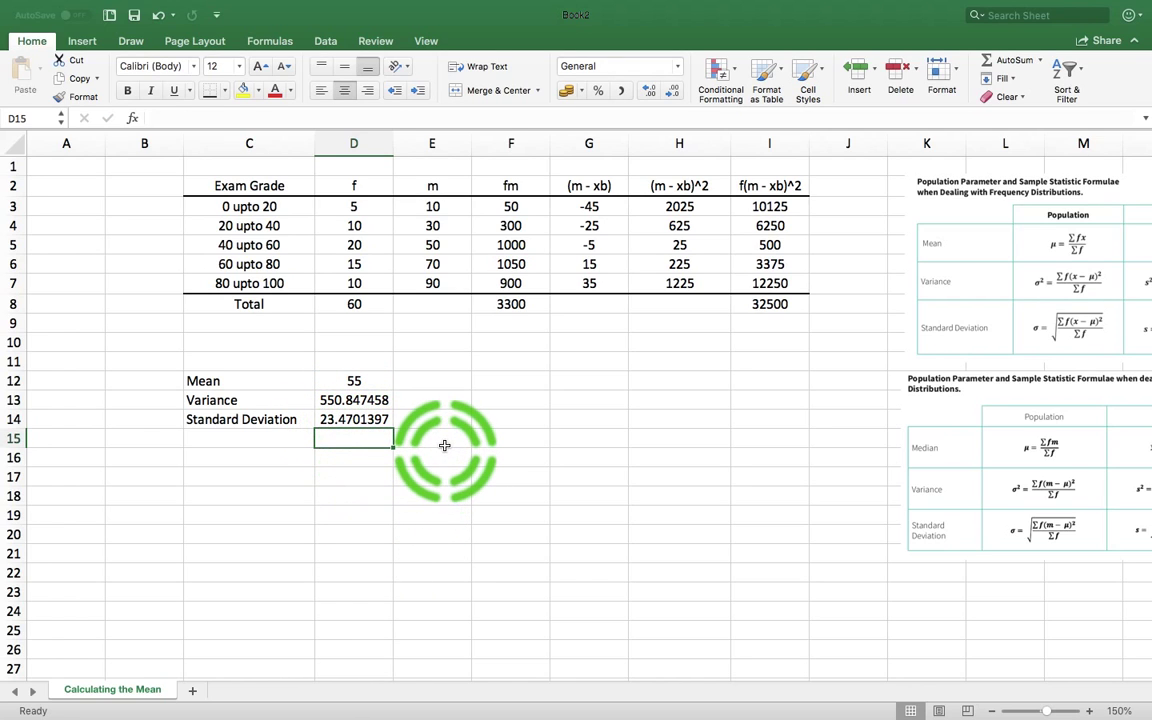
scroll(444, 445, "down", 1)
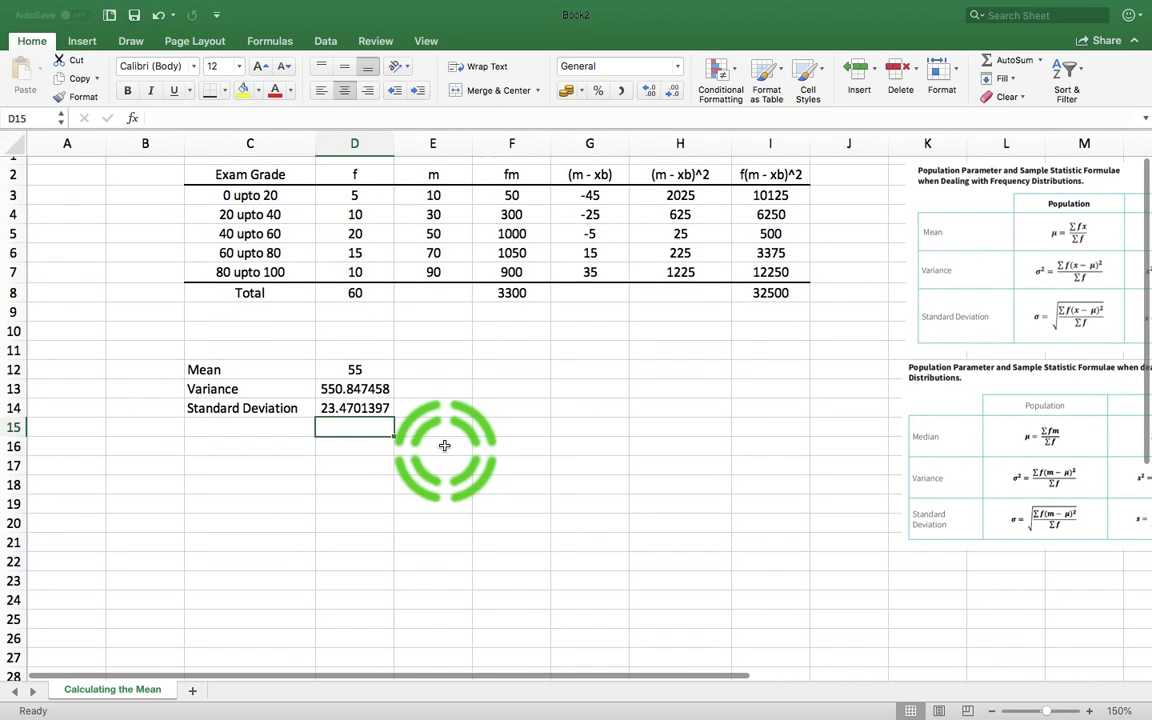
scroll(440, 447, "up", 1)
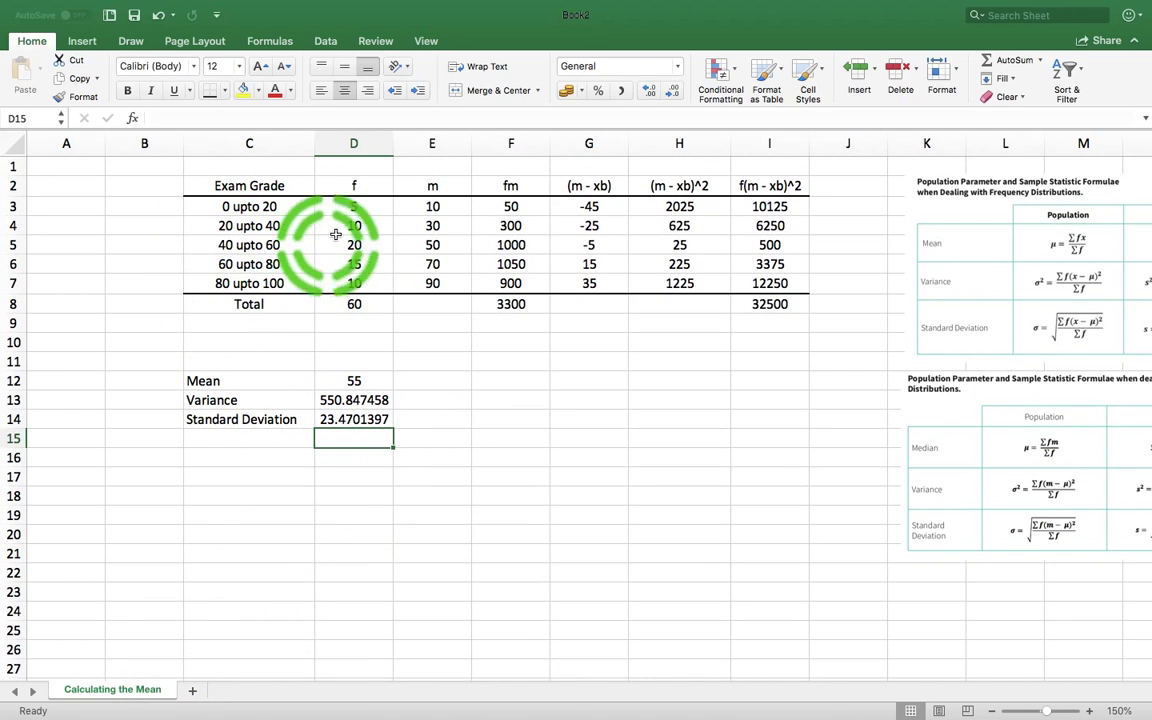
left_click(359, 380)
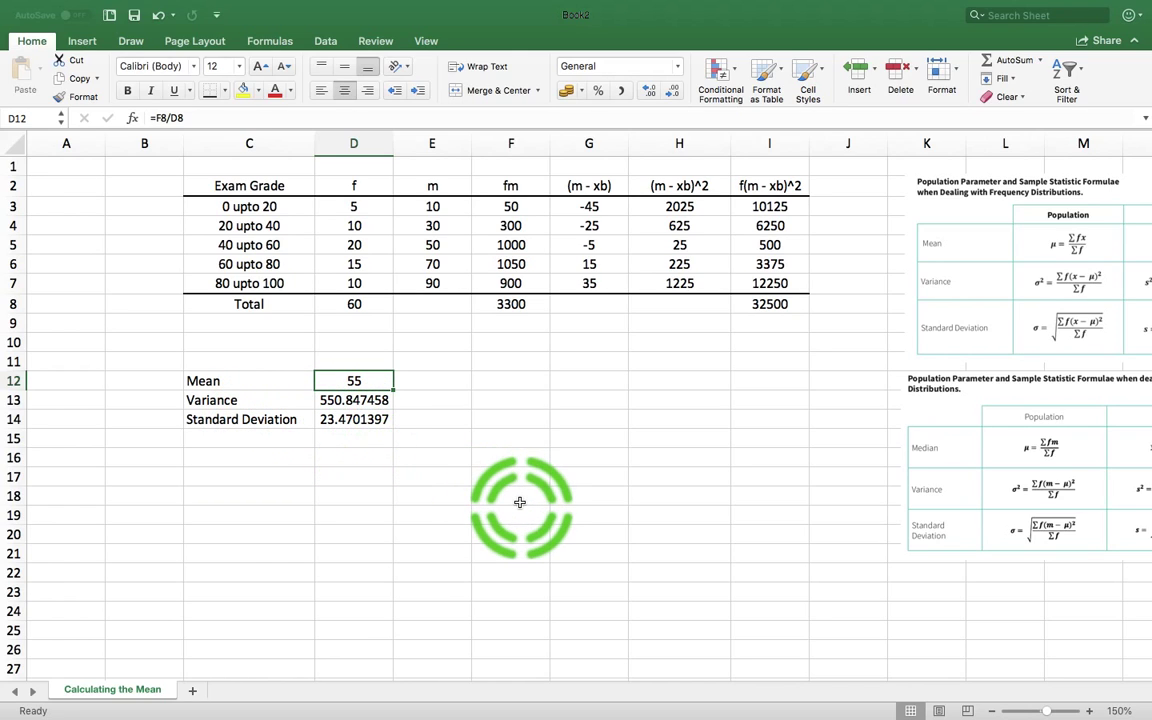
right_click(143, 696)
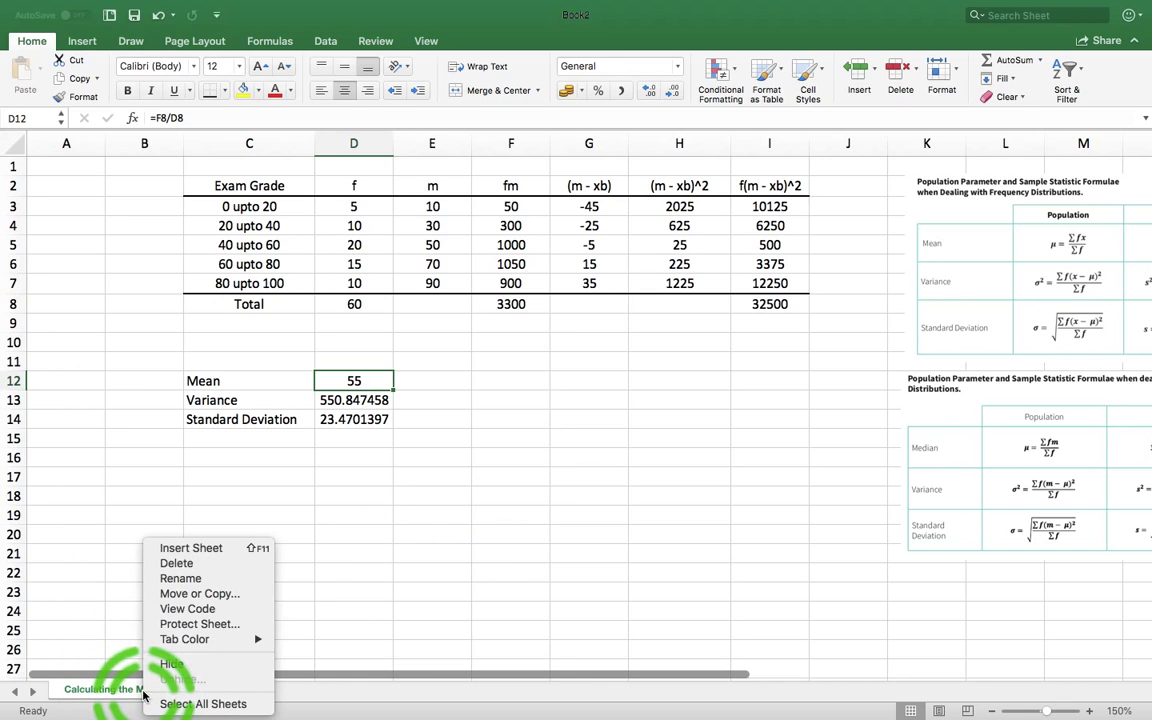
left_click(183, 583)
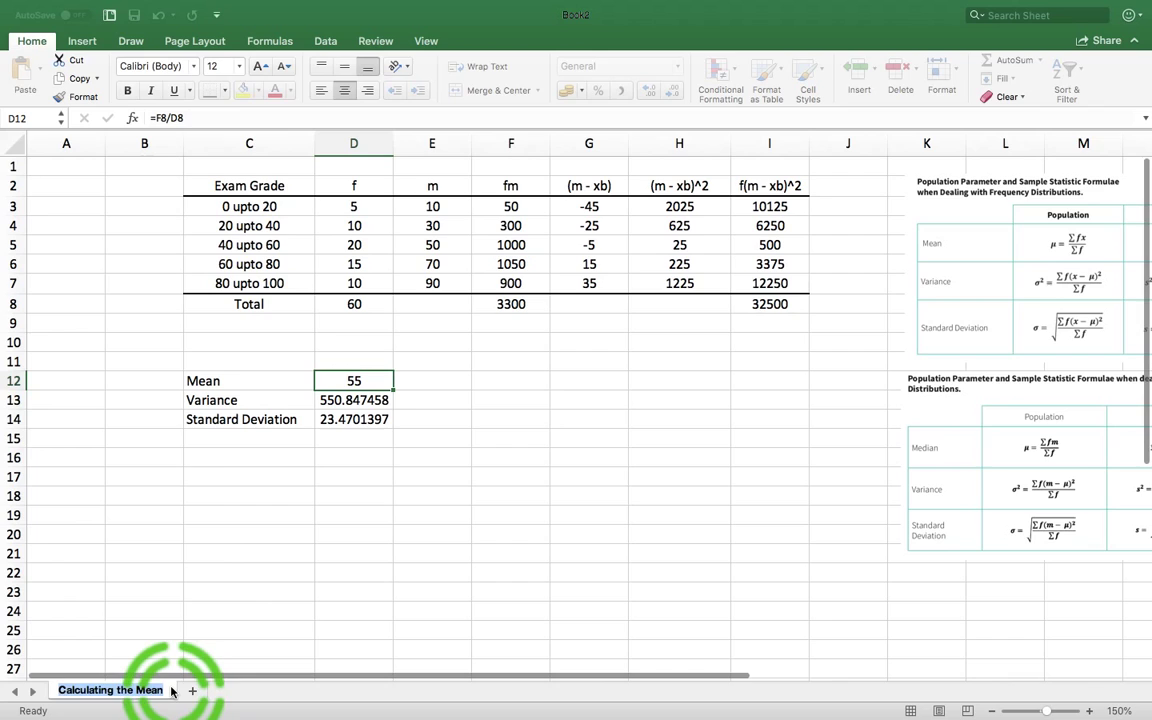
right_click(166, 691)
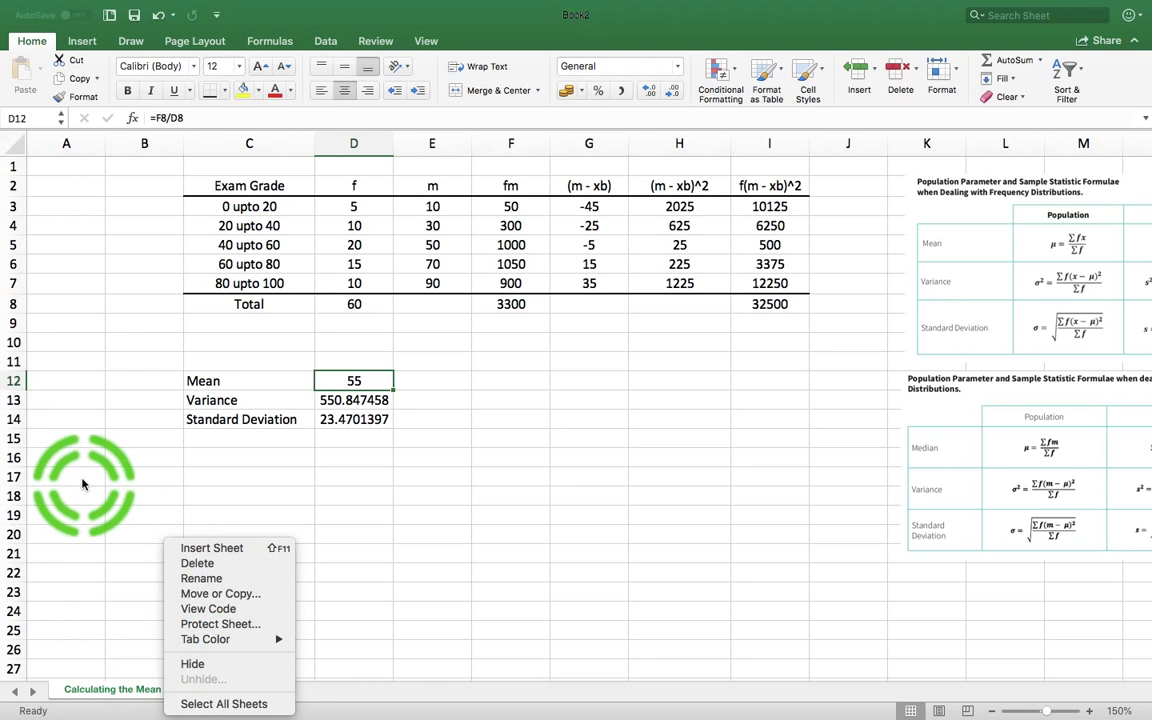
left_click(116, 340)
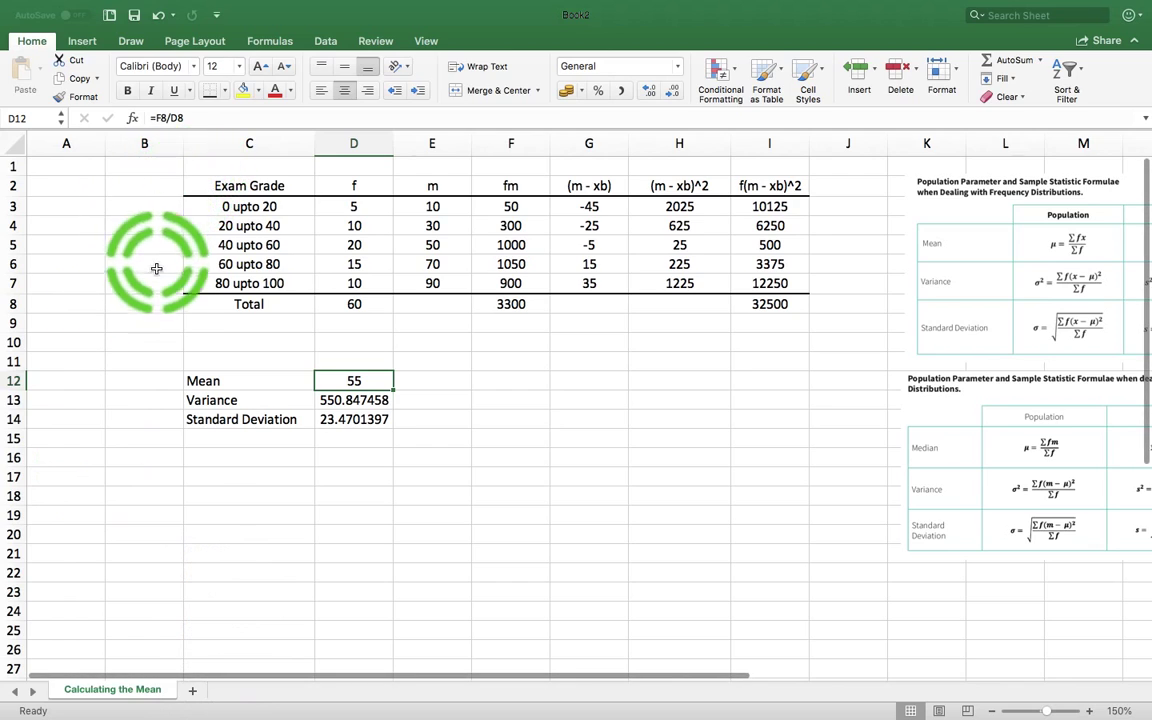
- Type 'Calculating the Mean, Variance, and Standard Deviation of a sample of observations' into C18
left_click(228, 497)
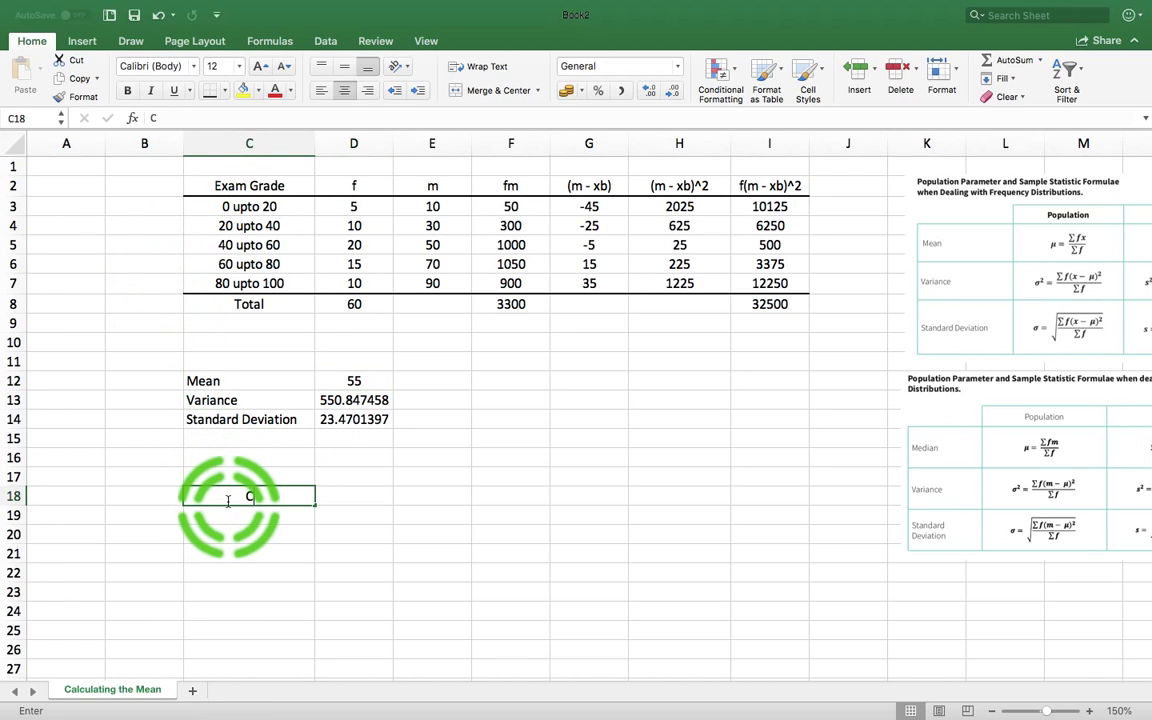
type("Calculating the Mean, Variance, and Standard Devi")
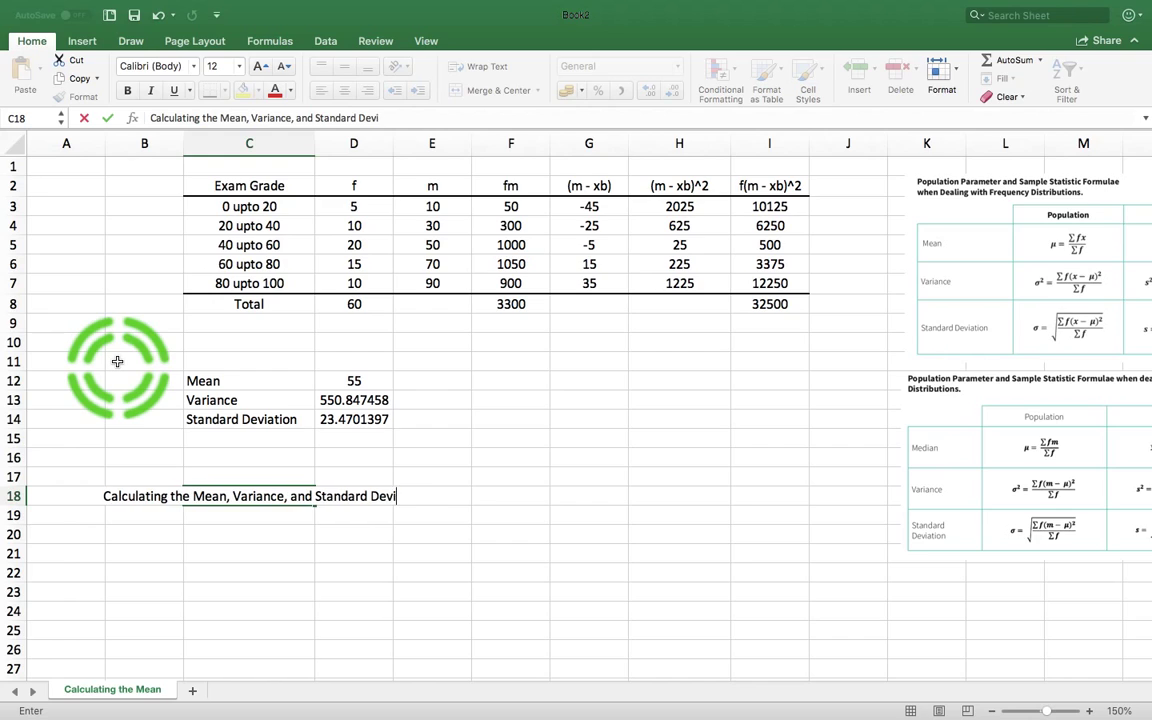
type("ation of")
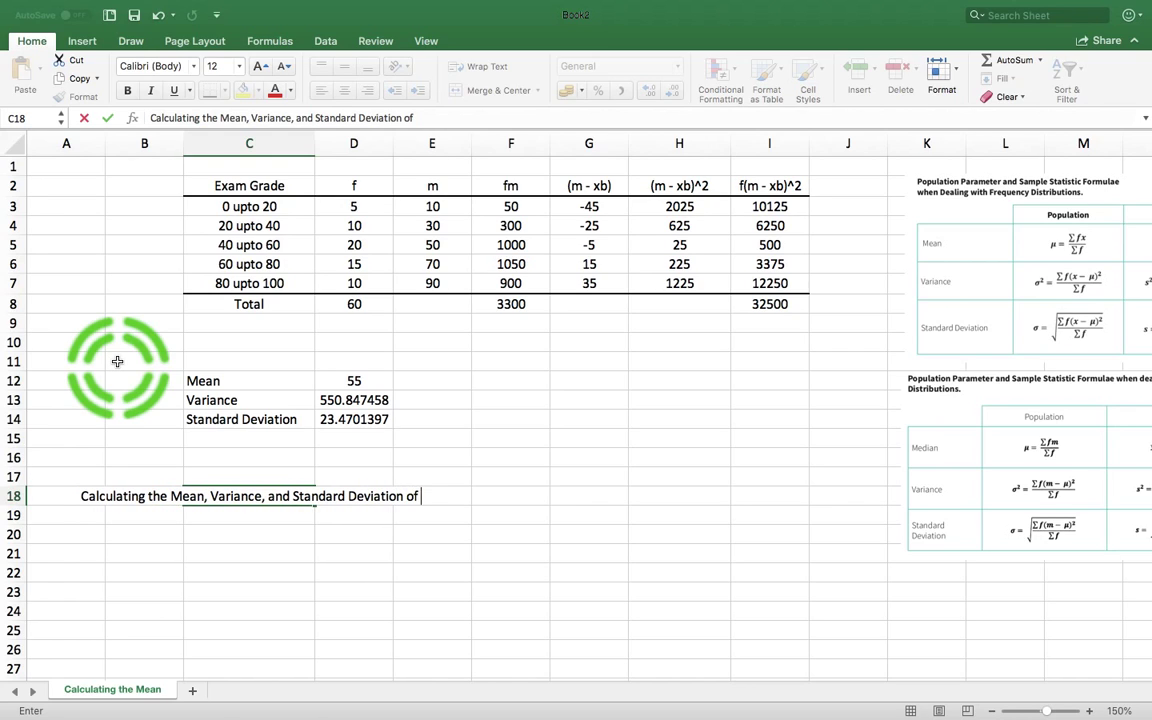
type(" ad")
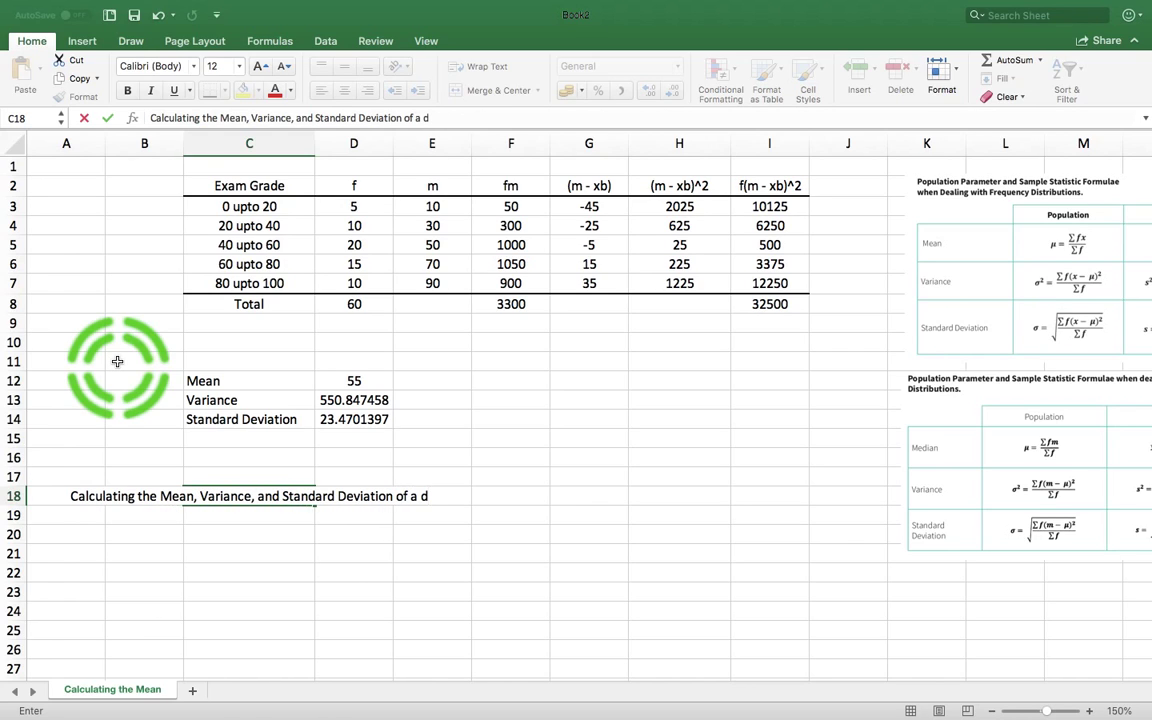
key("BackSpace")
type("sample of observatio")
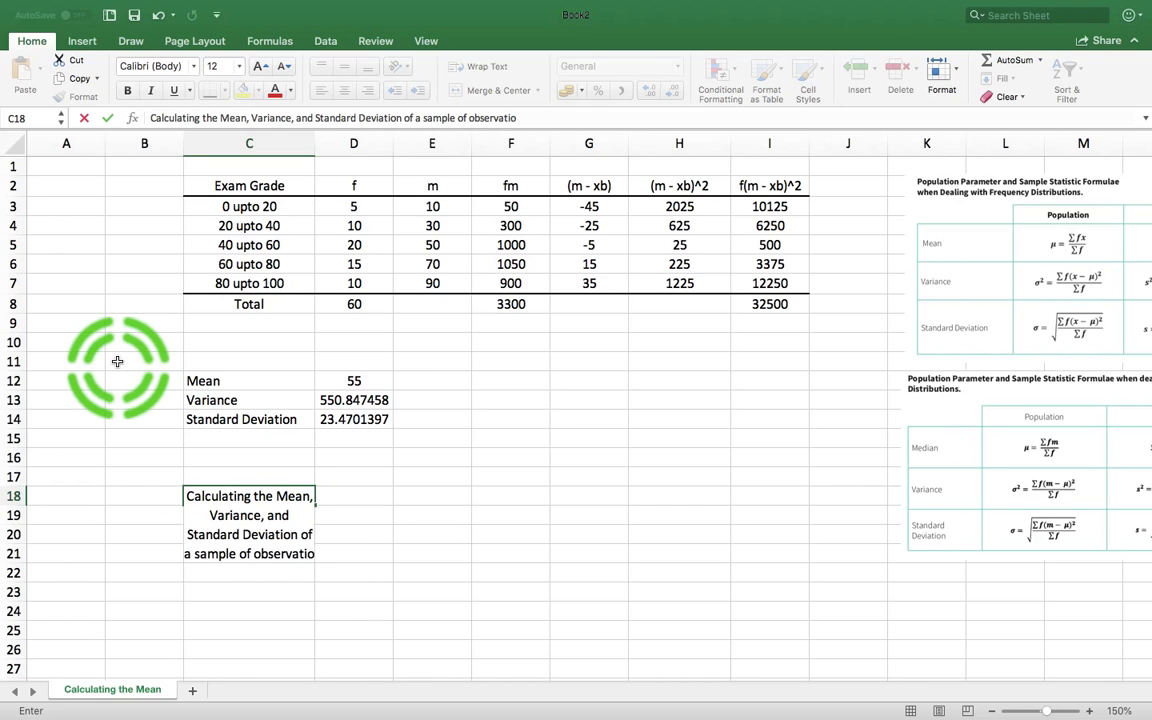
type("ns")
key("Return")
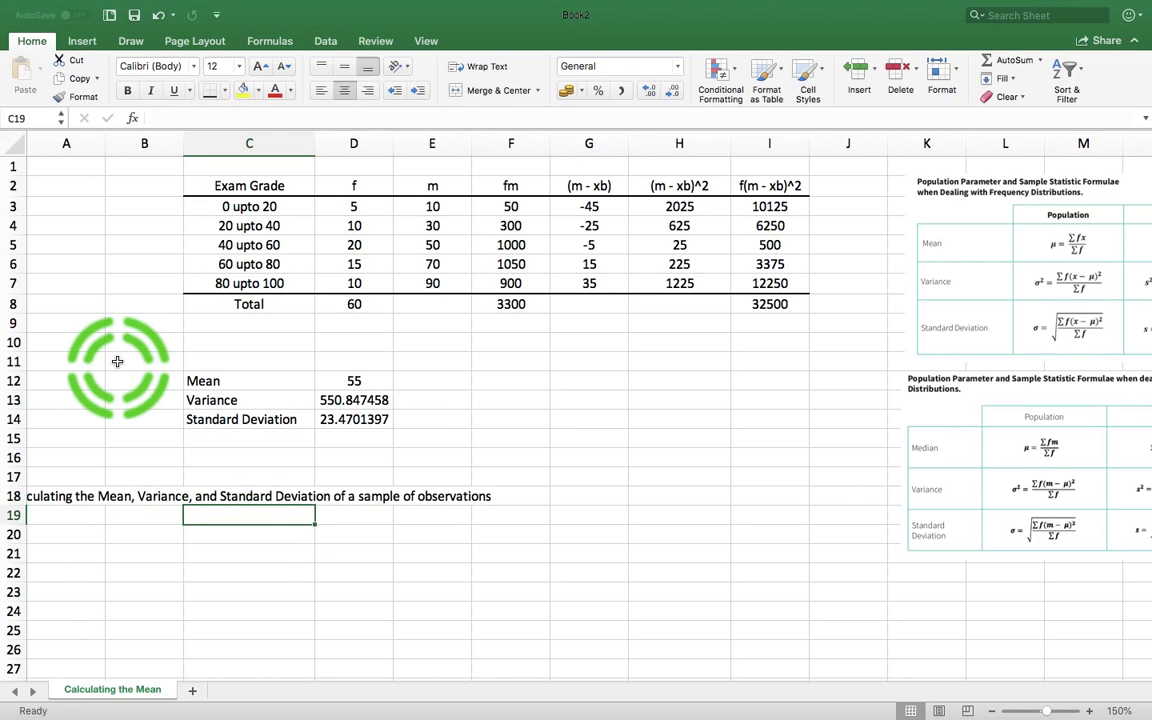
- Left-align the C18 title and make it bold and underlined
left_click(245, 496)
left_click(321, 90)
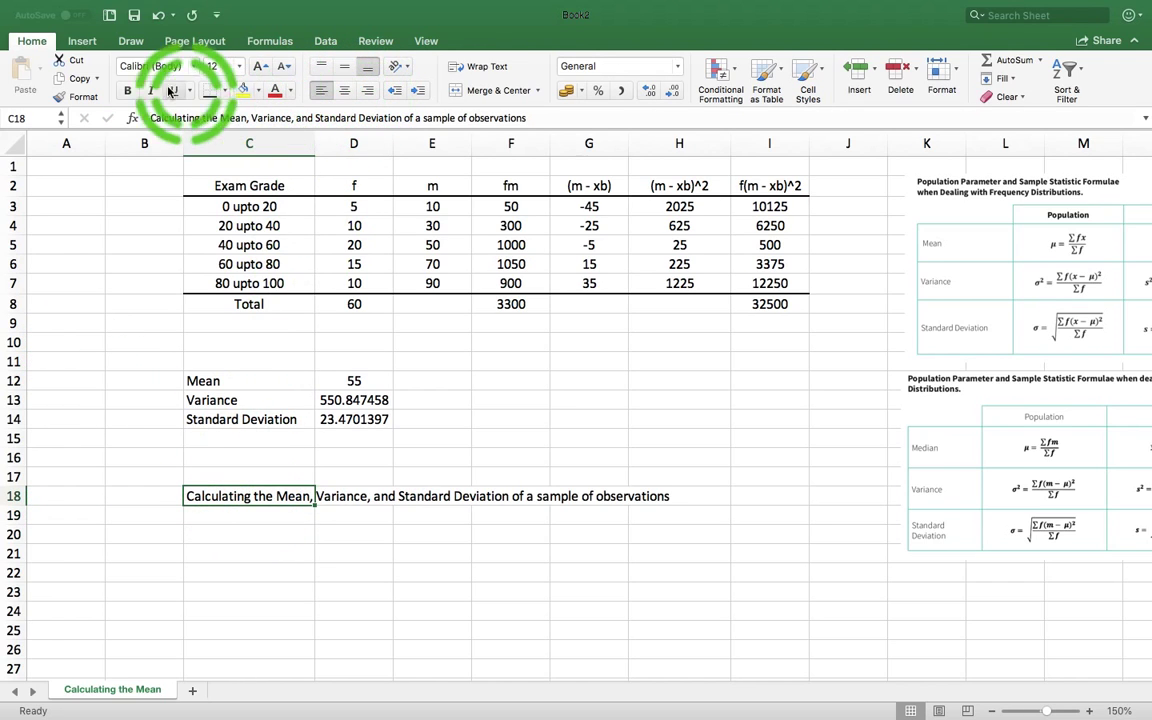
left_click(128, 90)
left_click(174, 90)
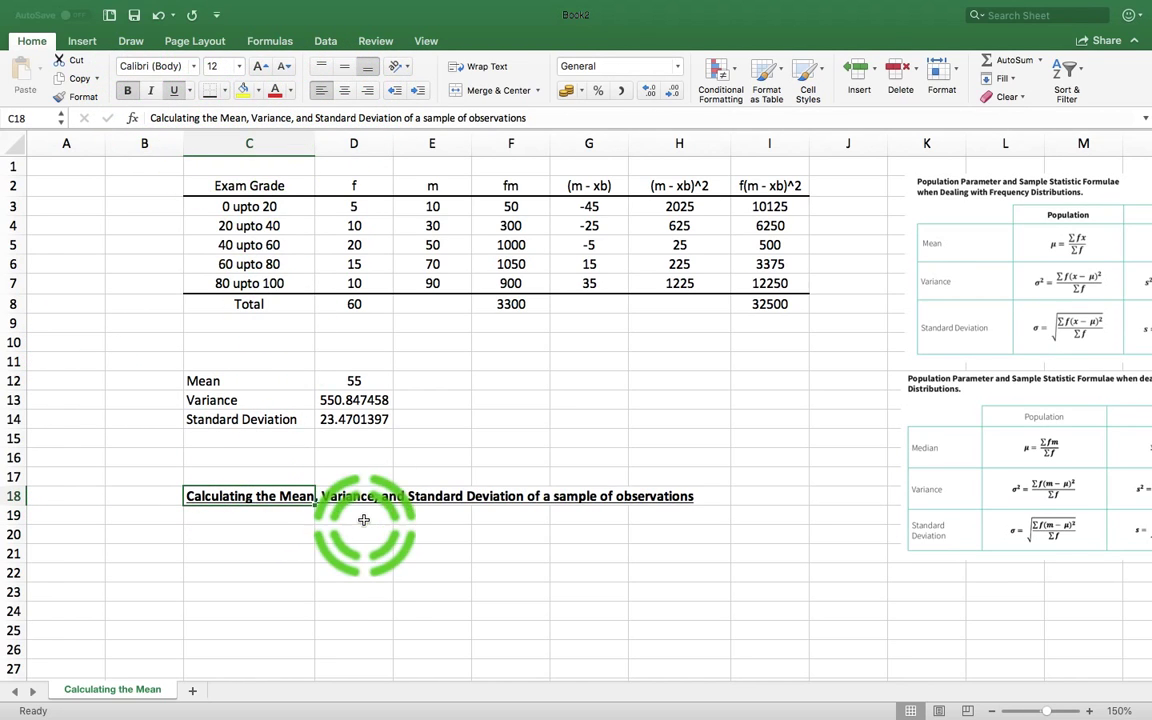
left_click(364, 588)
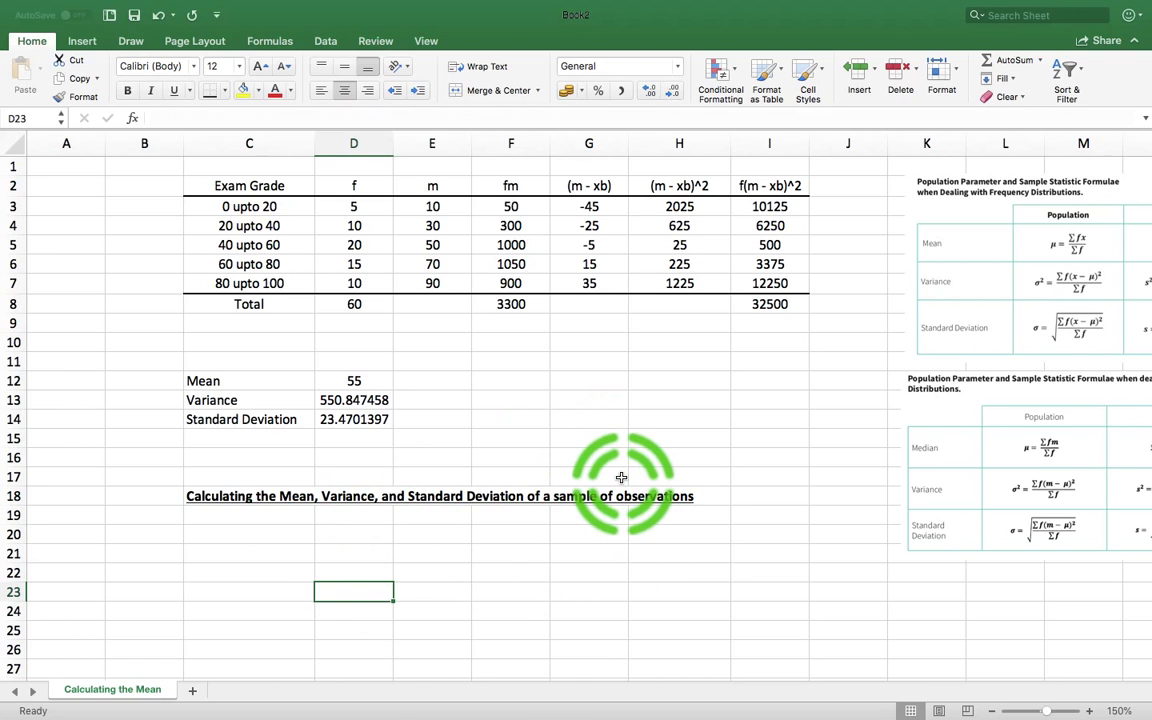
scroll(621, 478, "right", 5)
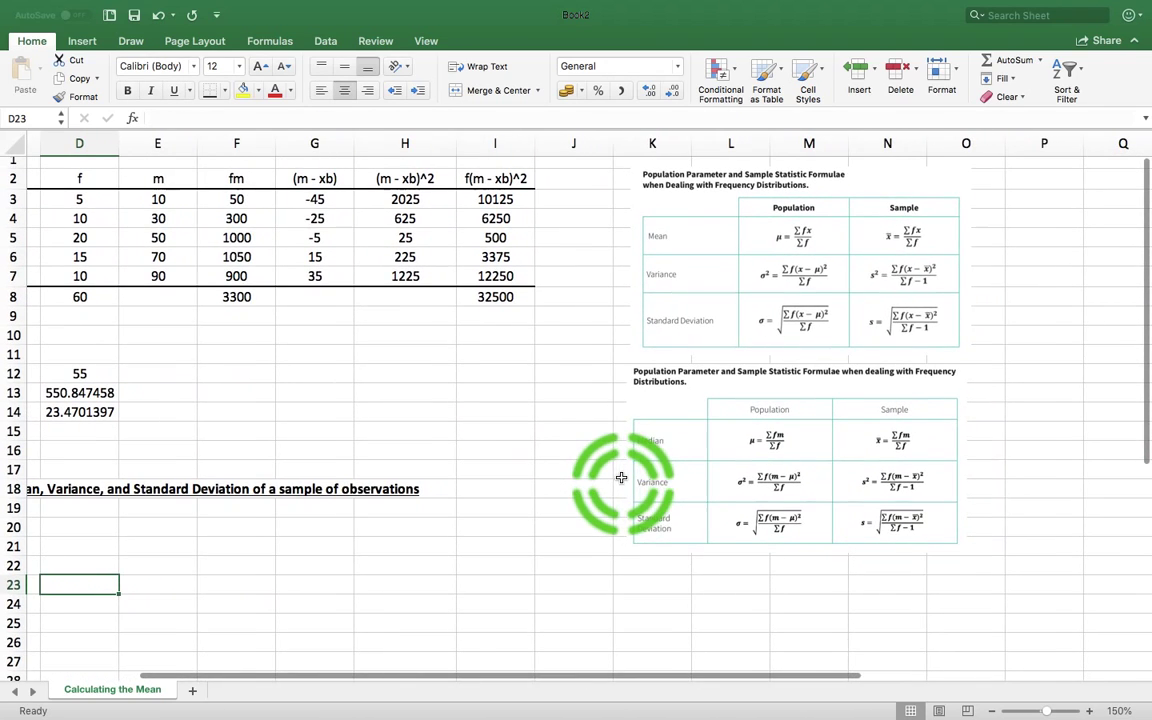
scroll(548, 388, "left", 5)
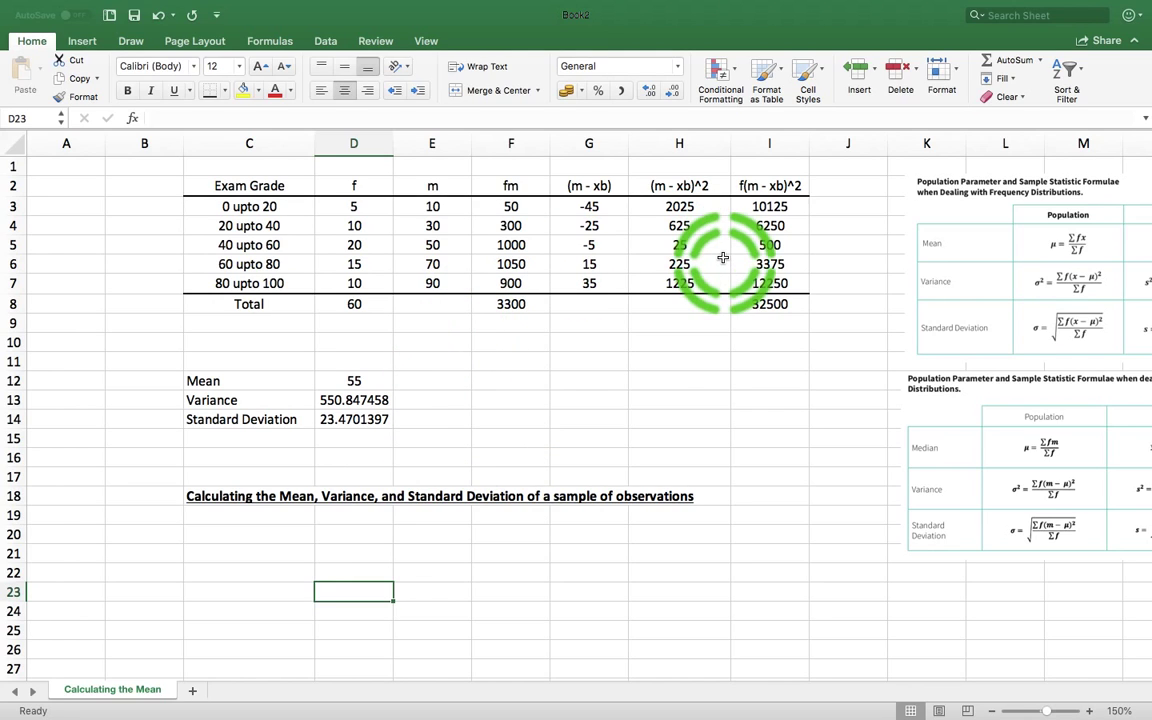
- Change the first headers from m to x, giving x, fx and (x - xb)
left_click(440, 186)
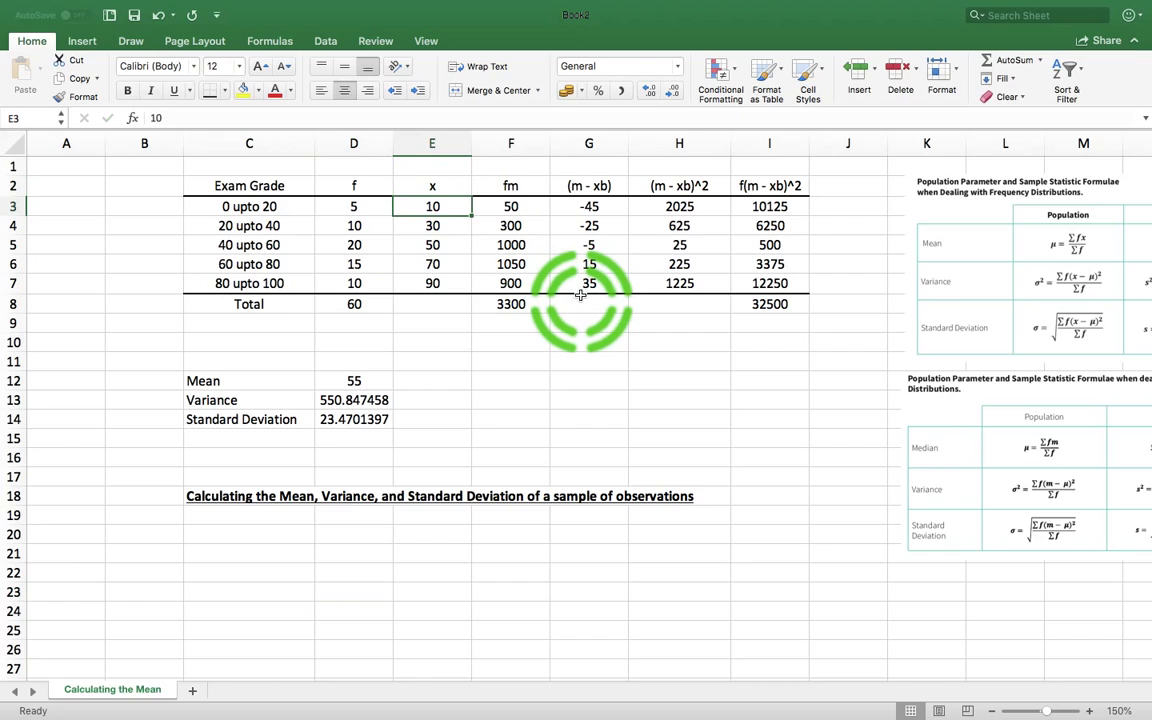
key("Up")
key("Right")
key("Right")
key("Left")
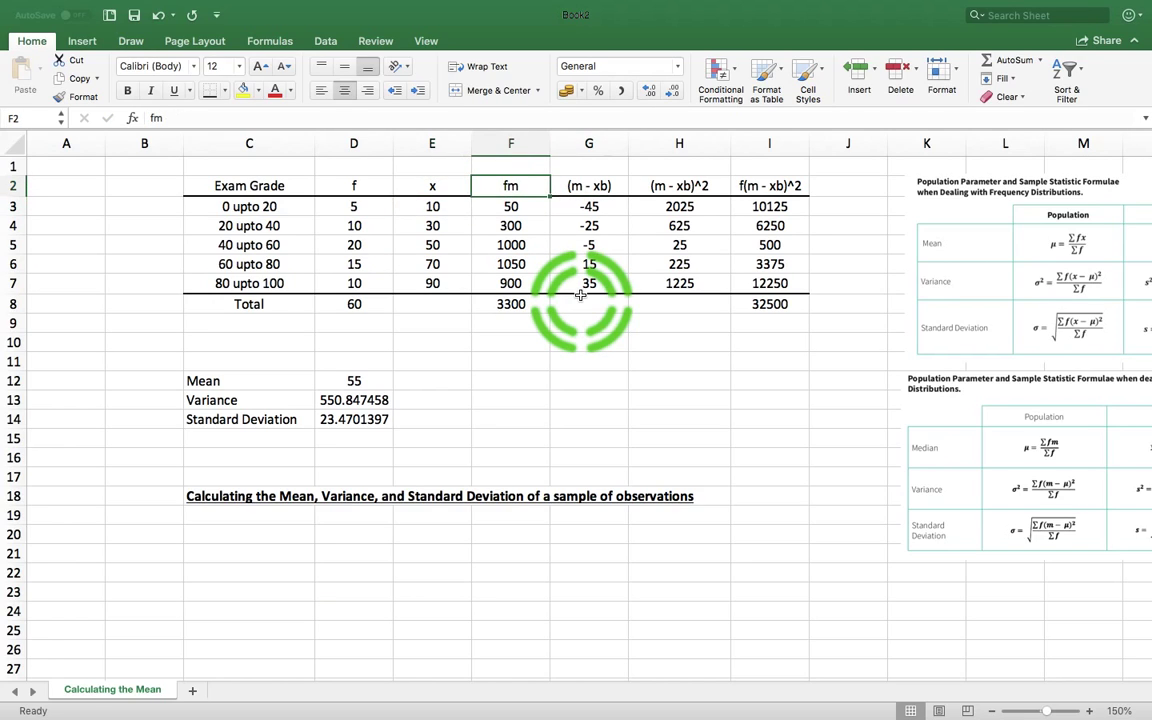
key("Right")
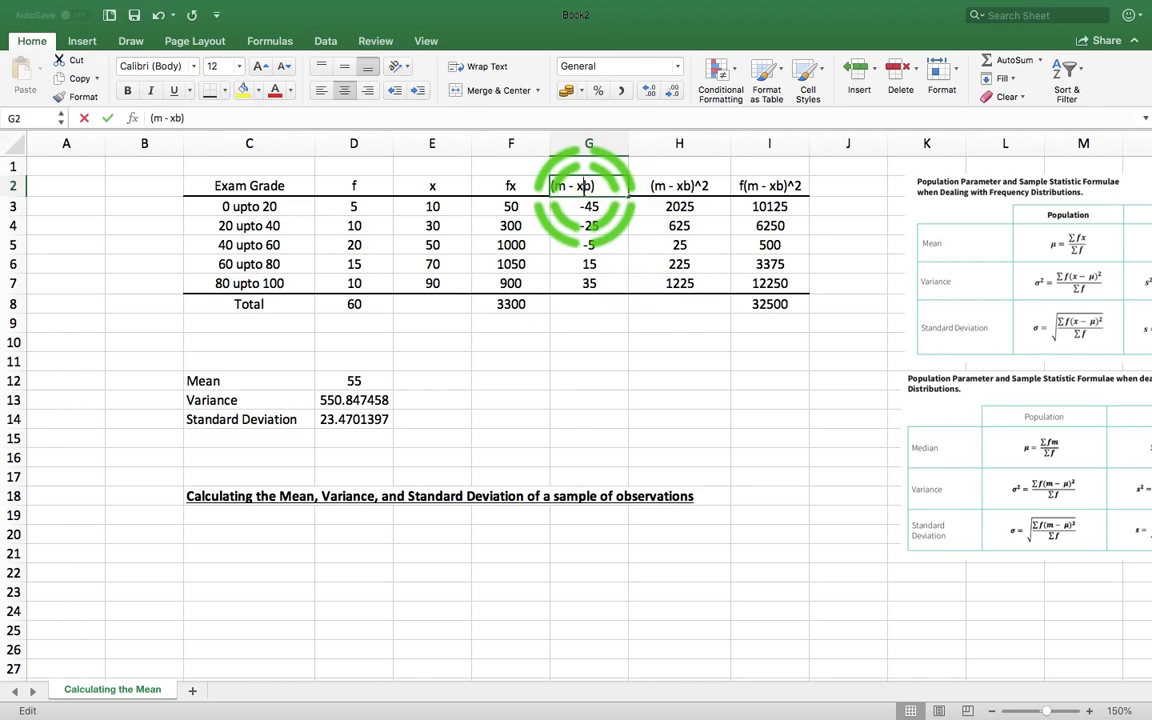
key("Return")
- Rename the H2 and I2 headers to (x - xb)^2 and f(x - xb)^2
left_click(662, 187)
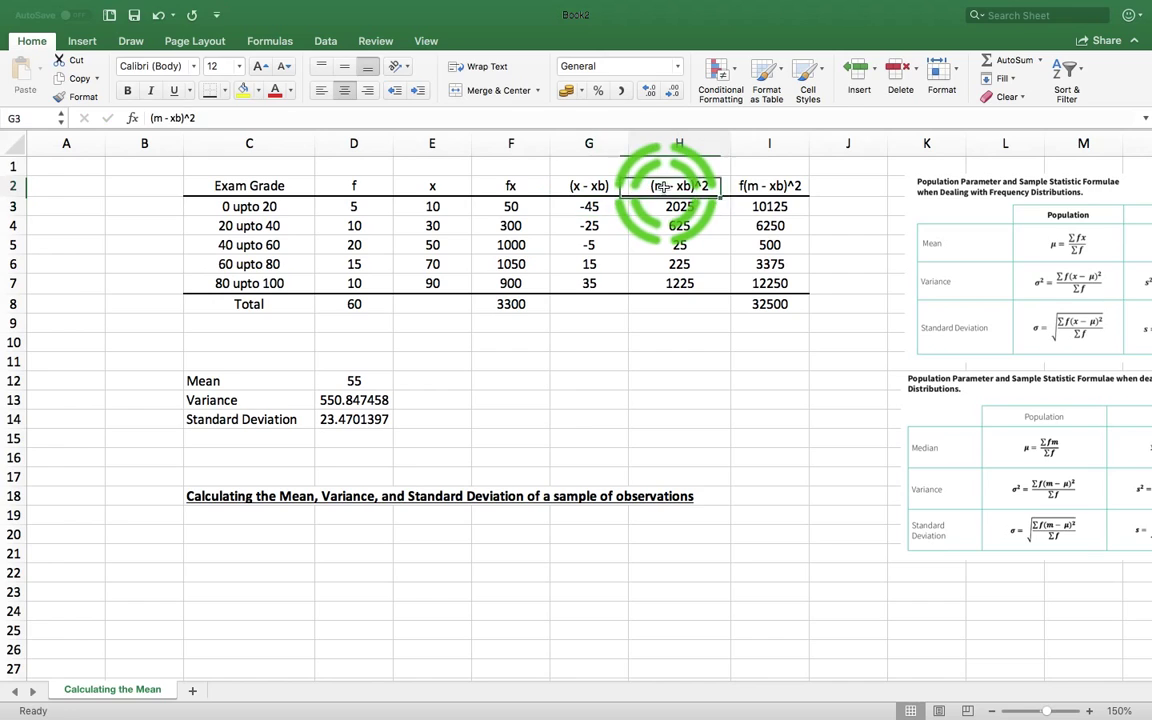
left_click(717, 224)
double_click(758, 186)
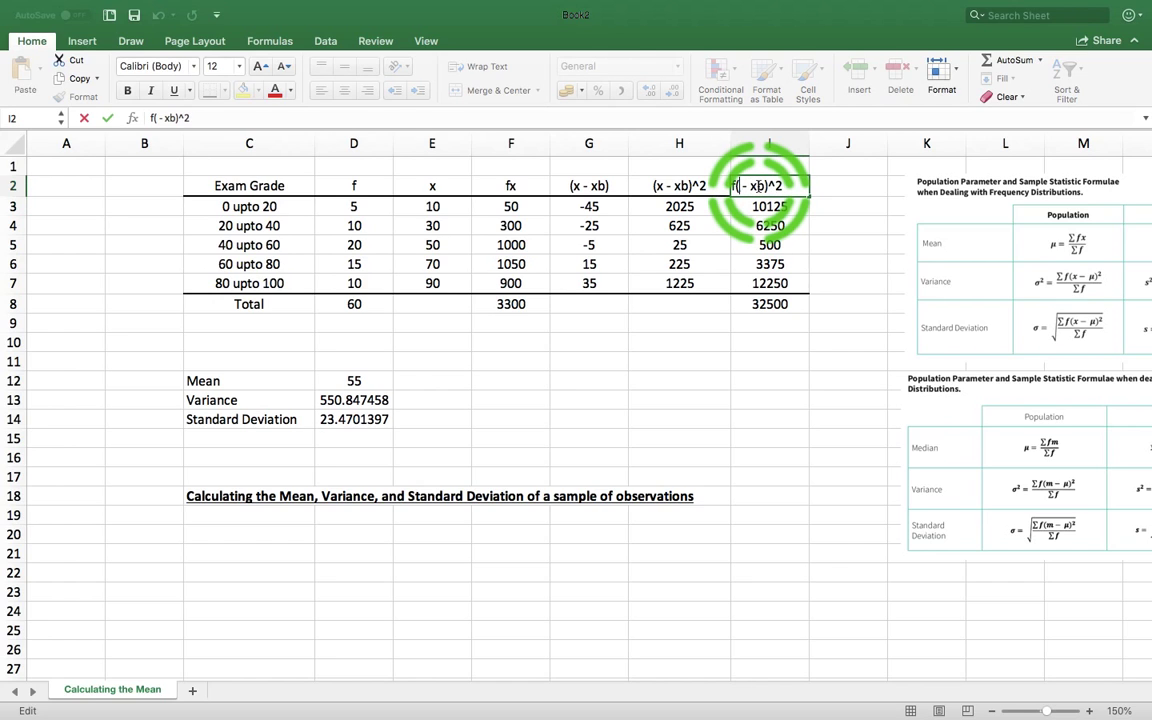
key("Return")
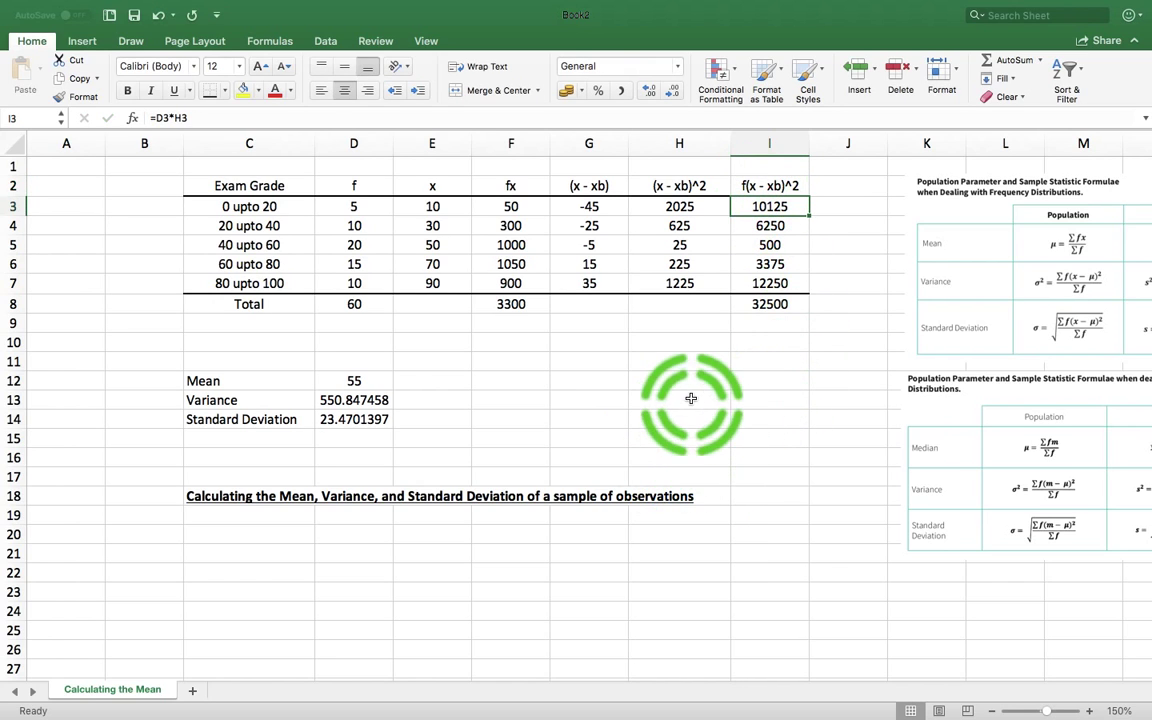
left_click(694, 435)
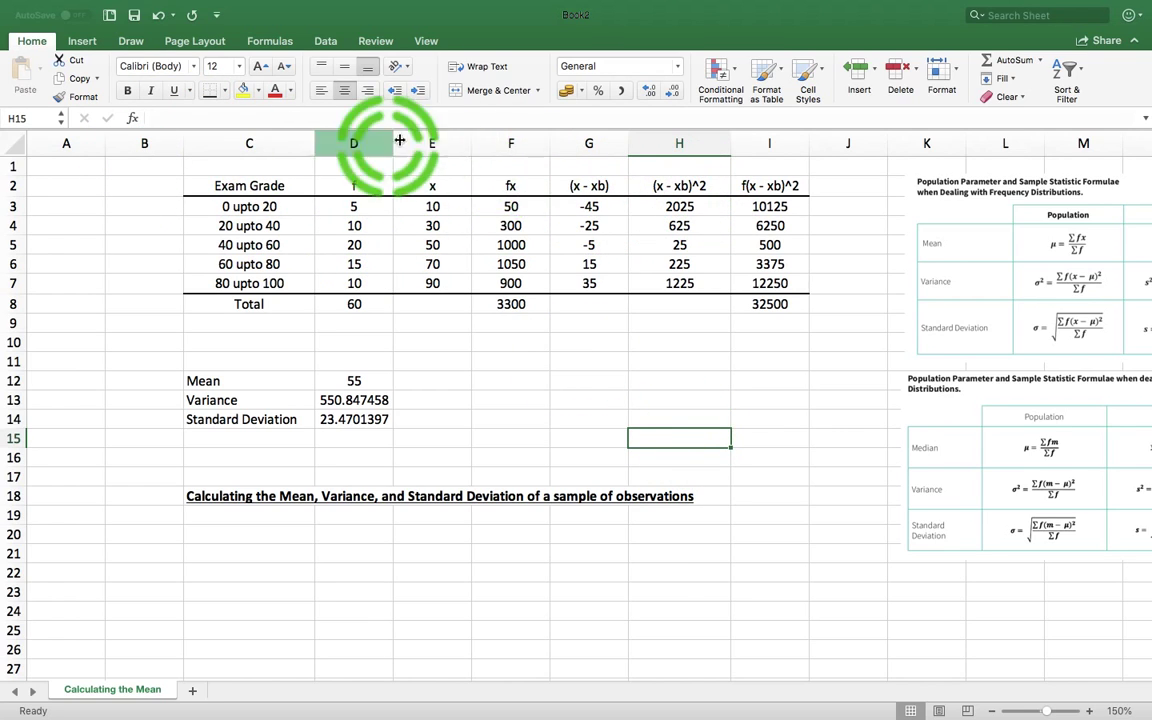
- Insert an equation reading (x − x̄) with a bar accent over the x
left_click(568, 164)
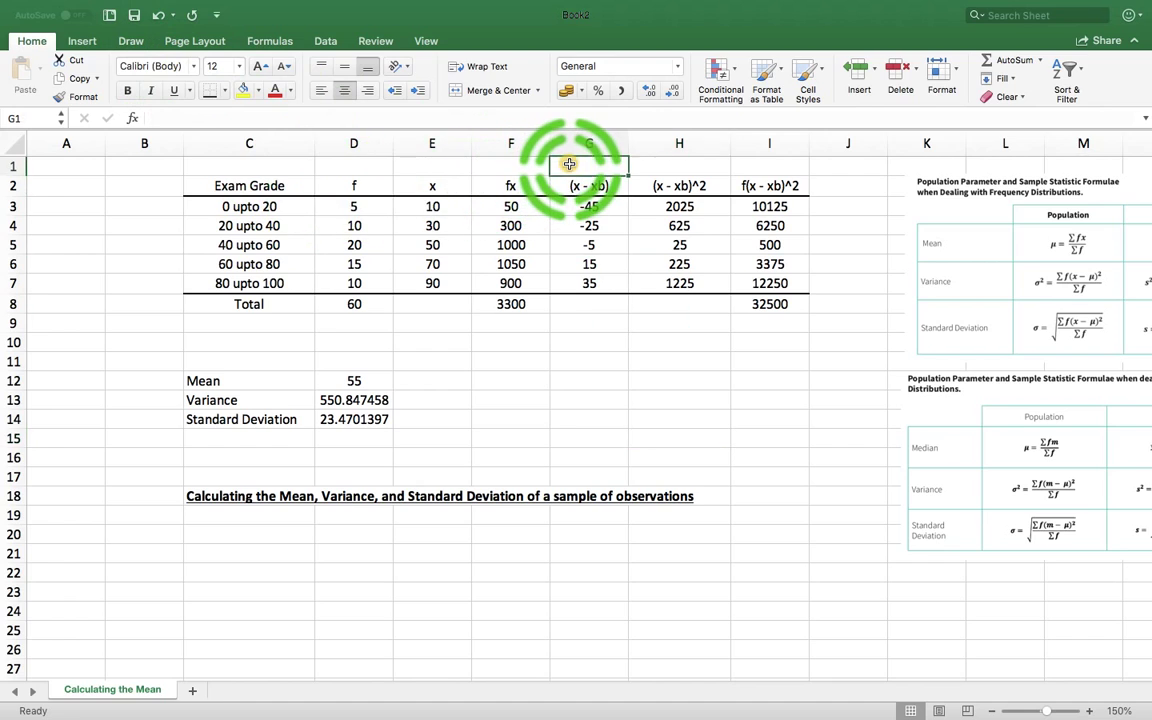
left_click(82, 41)
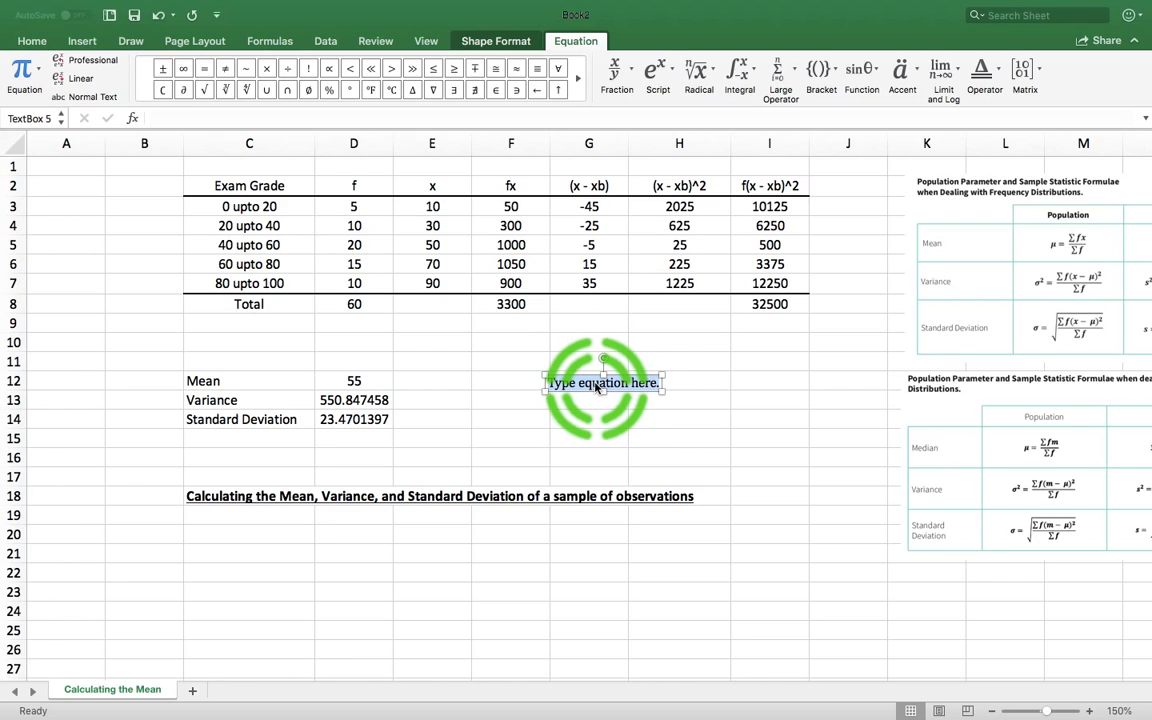
type("(x −")
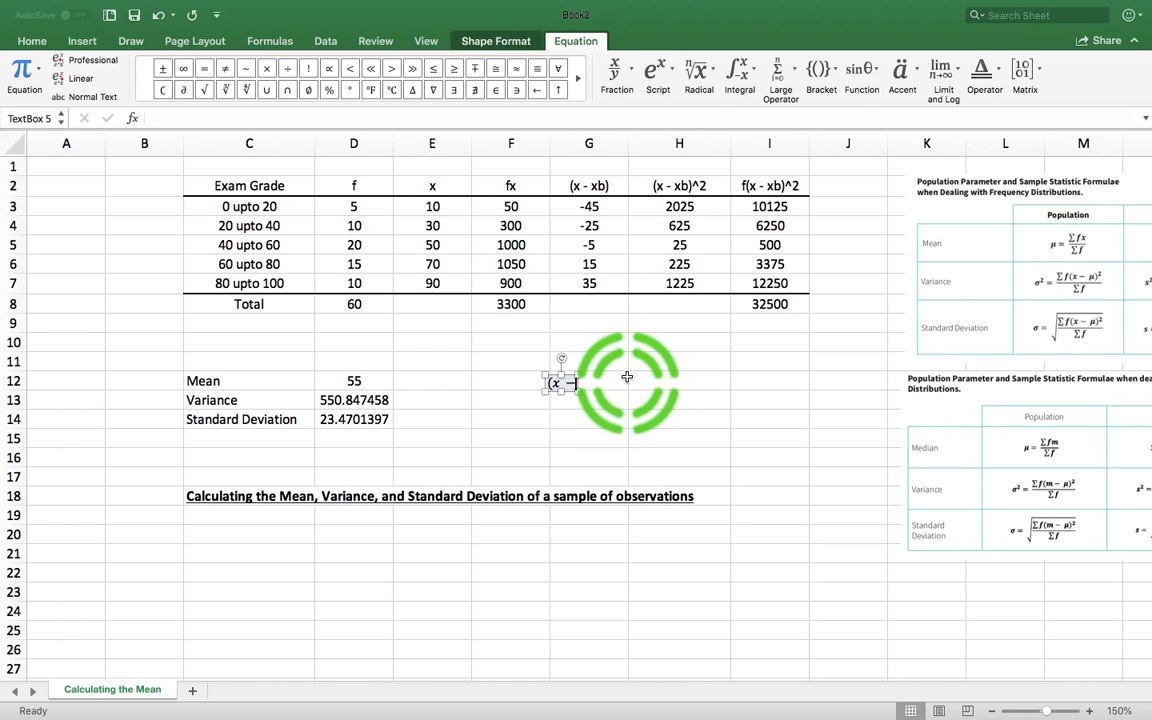
left_click(905, 72)
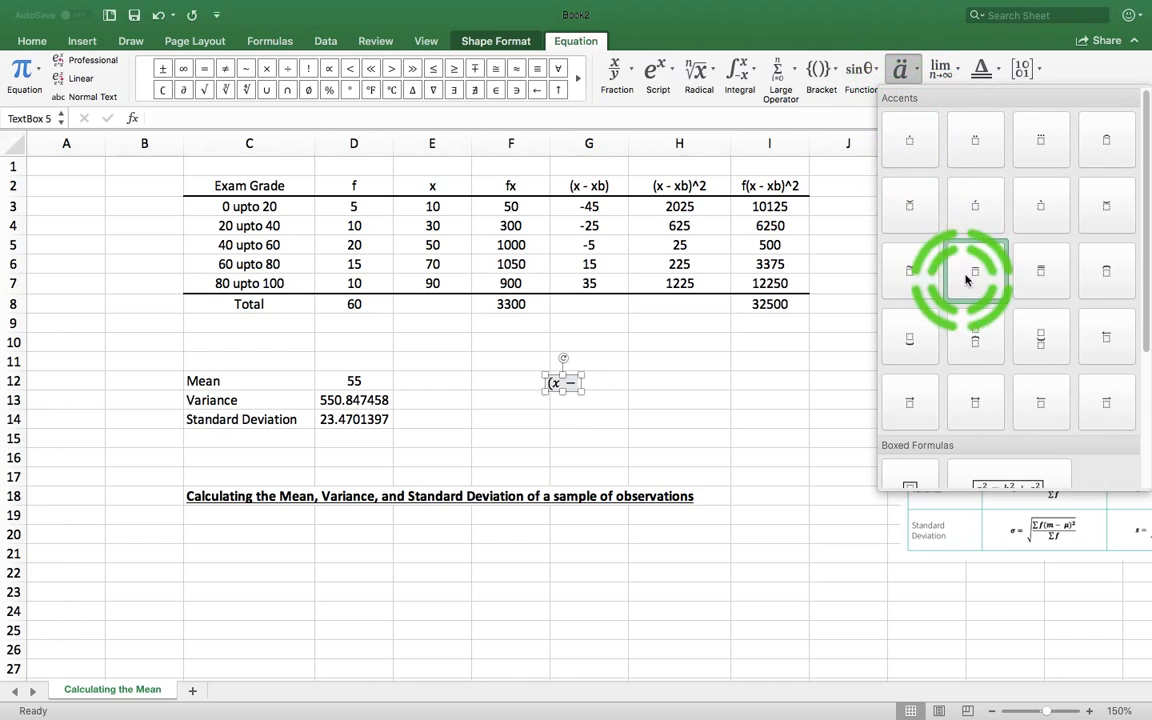
left_click(976, 279)
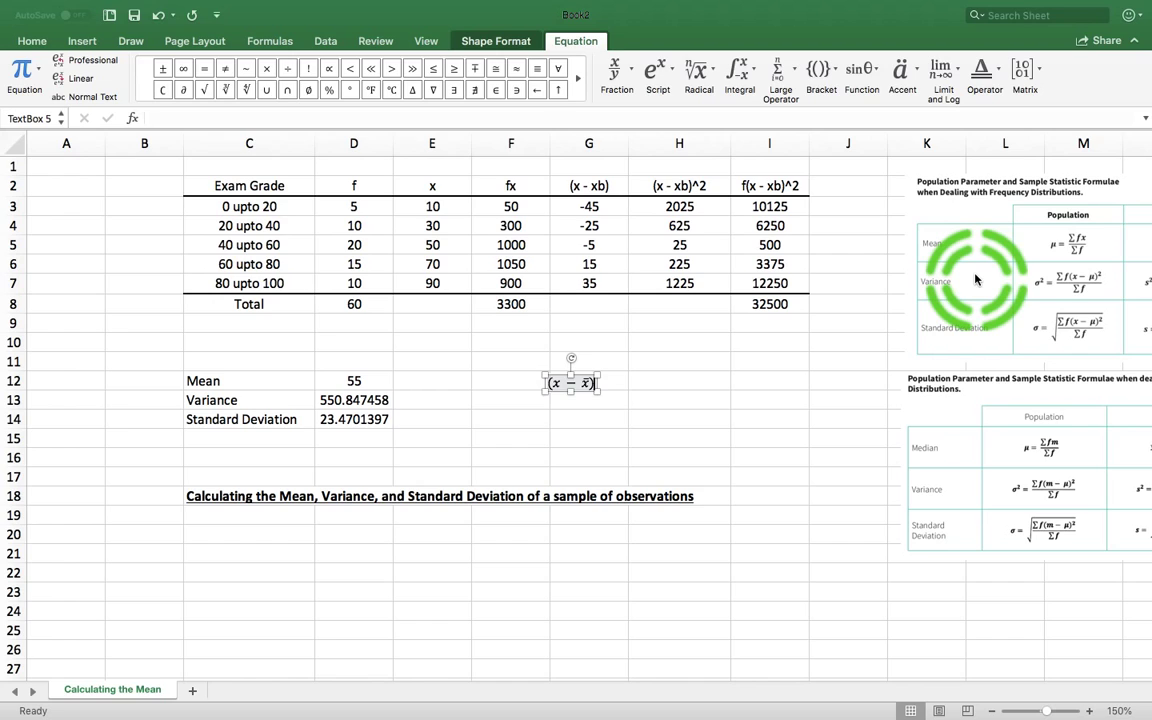
- Clear the G2 header text, change the equation to (m − x̄), and move it onto G2
double_click(611, 186)
key("BackSpace")
key("BackSpace")
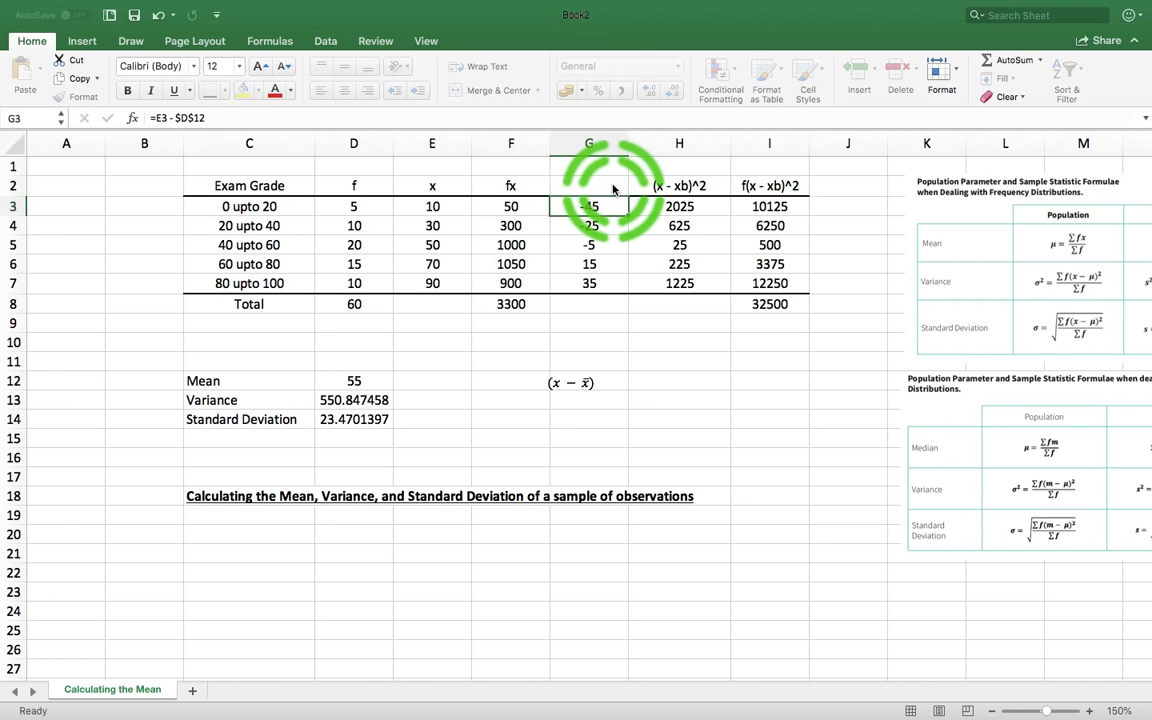
left_click(572, 382)
left_click(593, 395)
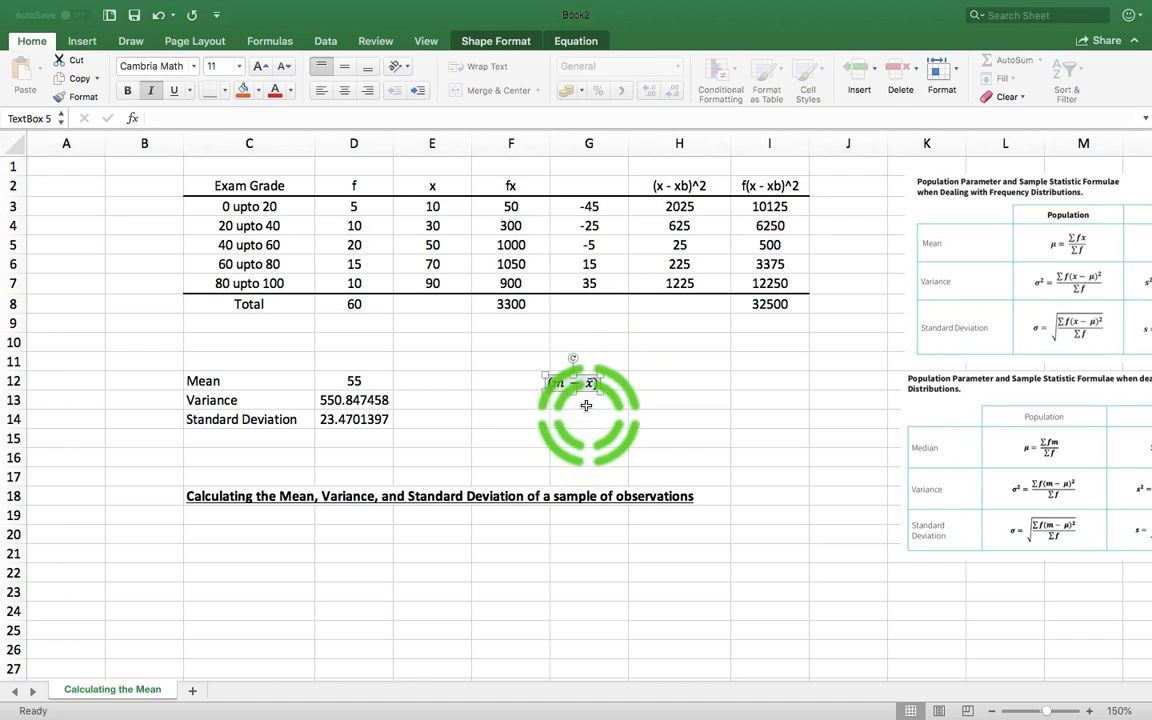
left_click_drag(560, 373, 575, 180)
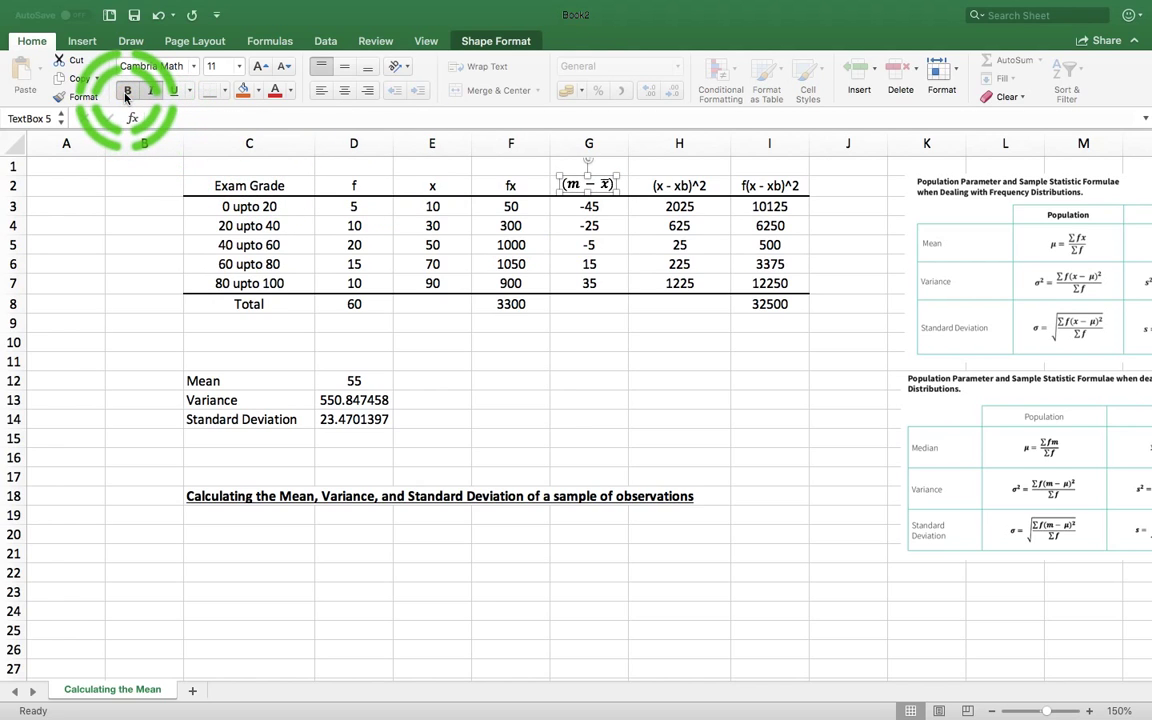
- Clear the old (x - xb)^2 header text from H2
left_click(624, 432)
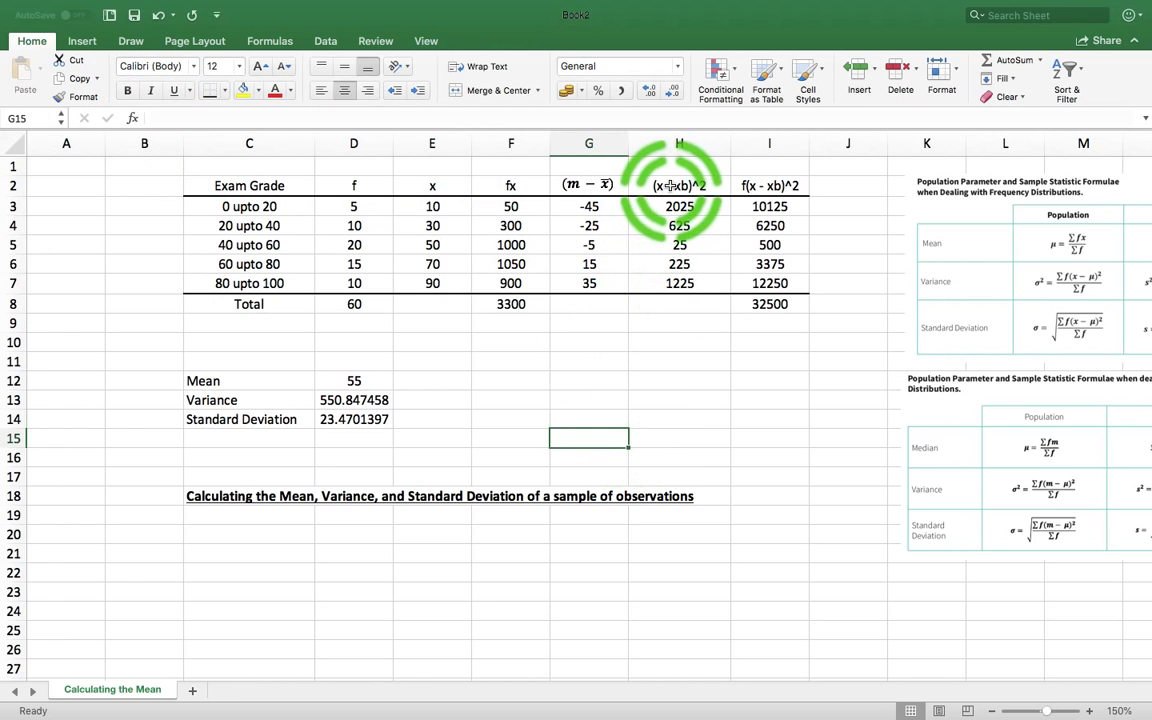
left_click(665, 185)
double_click(714, 185)
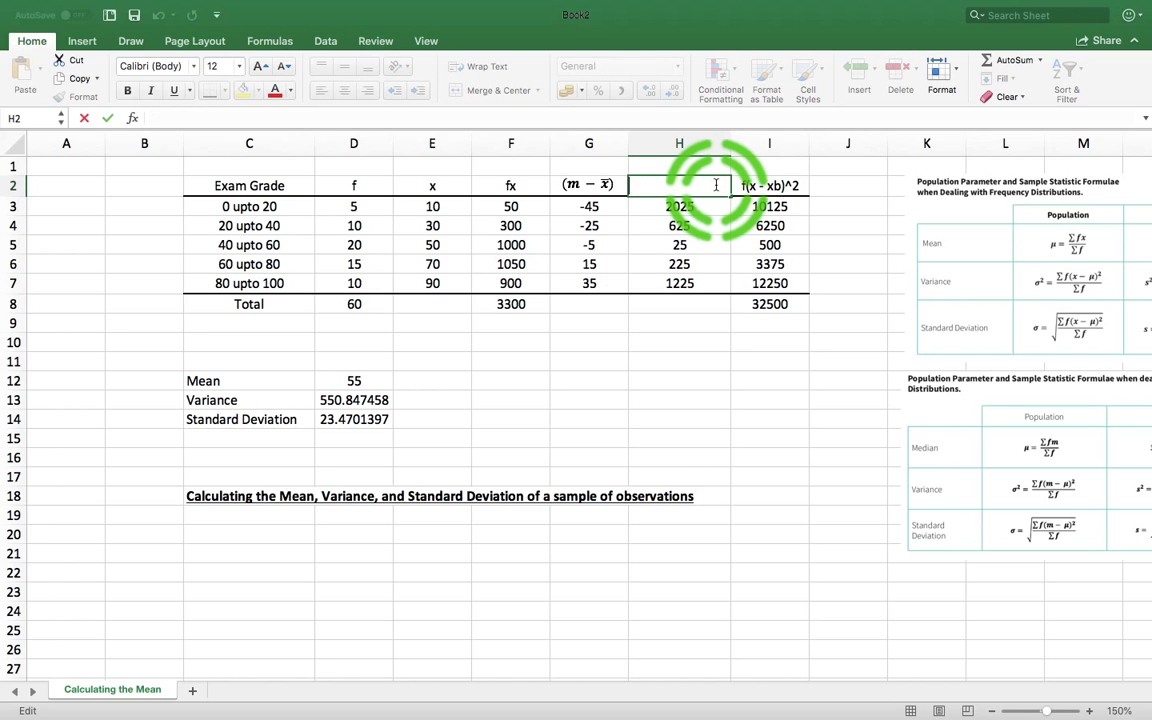
type("\\")
key("Return")
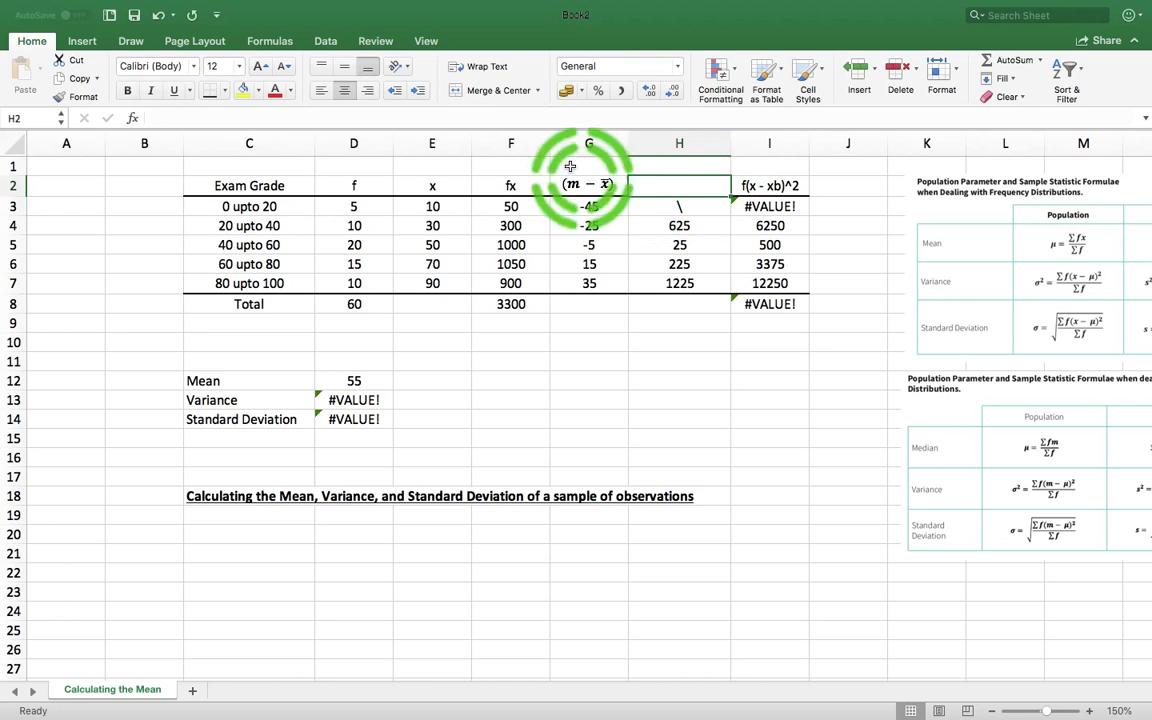
- Build a (m − x̄)² equation with a superscript and a bar accent, and drag it into H2
left_click(82, 41)
left_click(1087, 72)
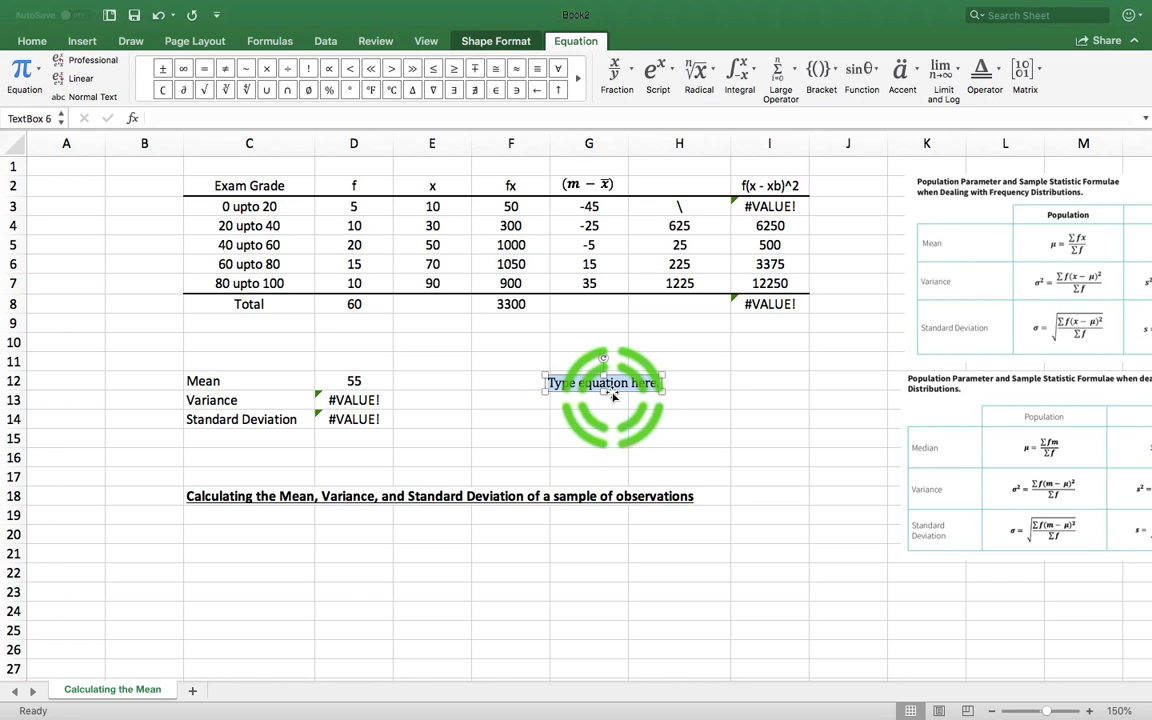
left_click(655, 70)
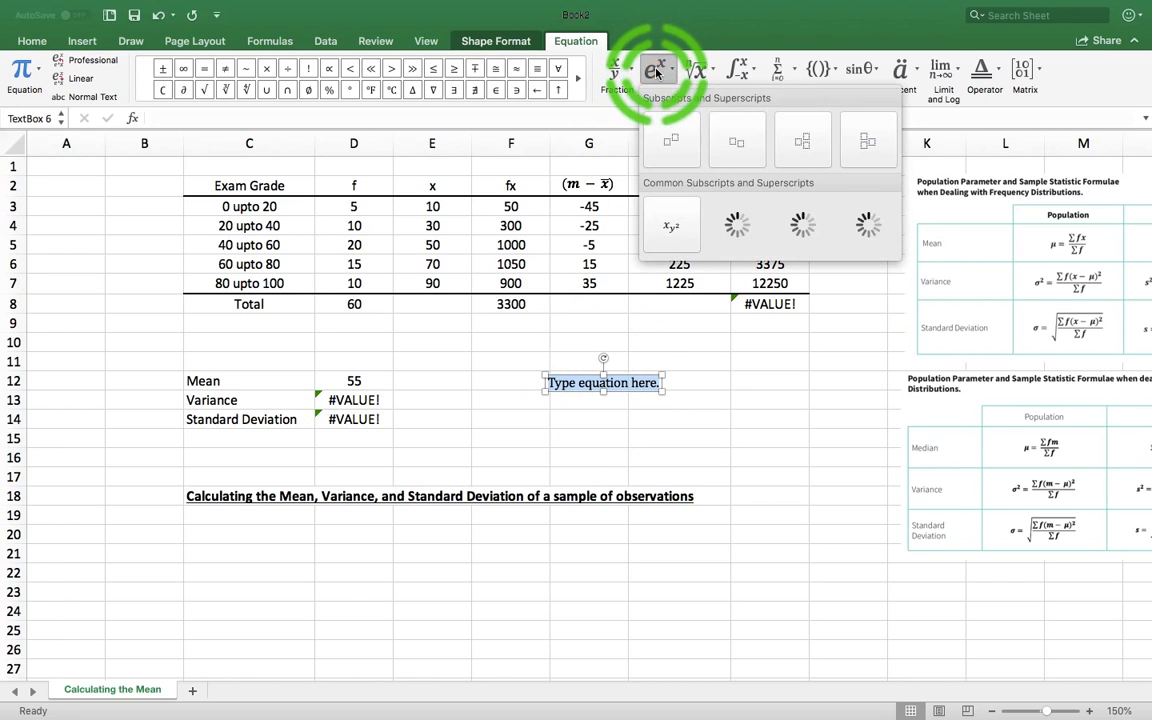
left_click(671, 147)
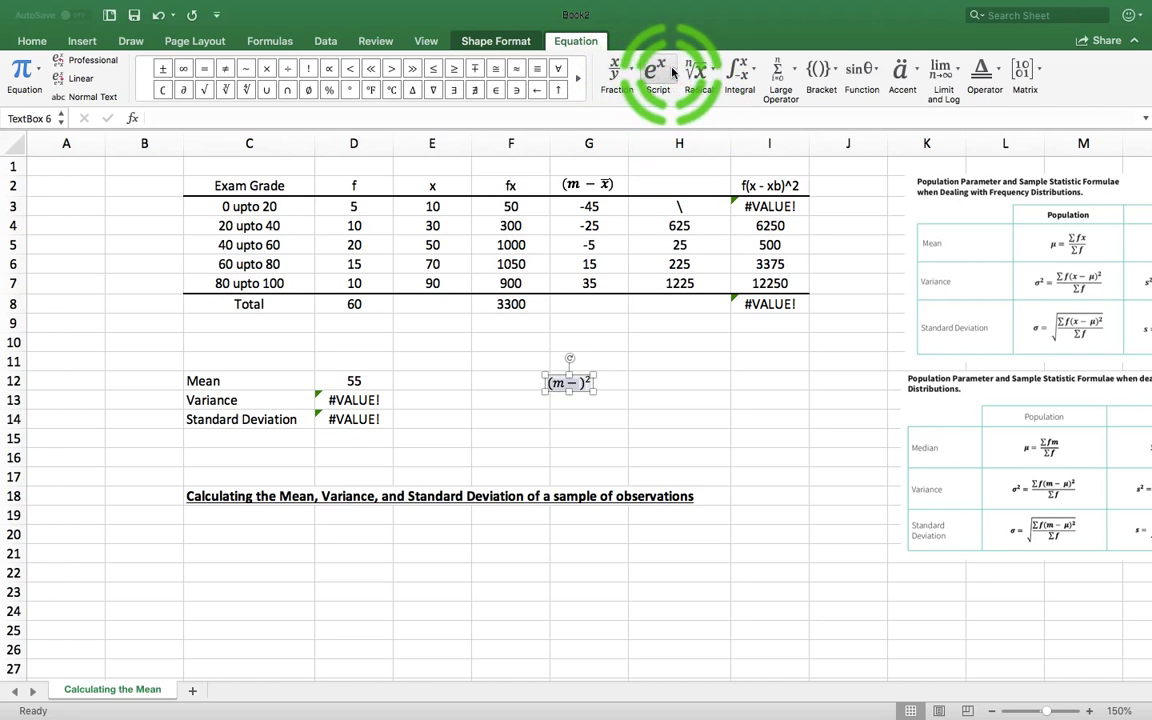
left_click(902, 70)
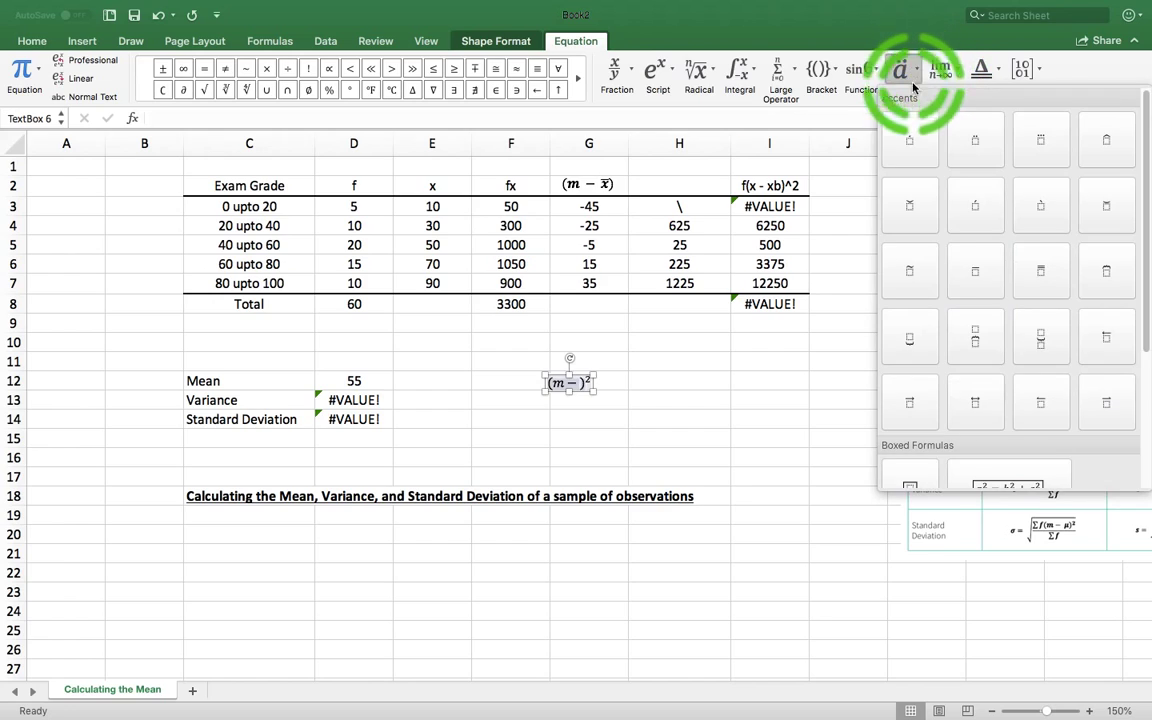
left_click(988, 278)
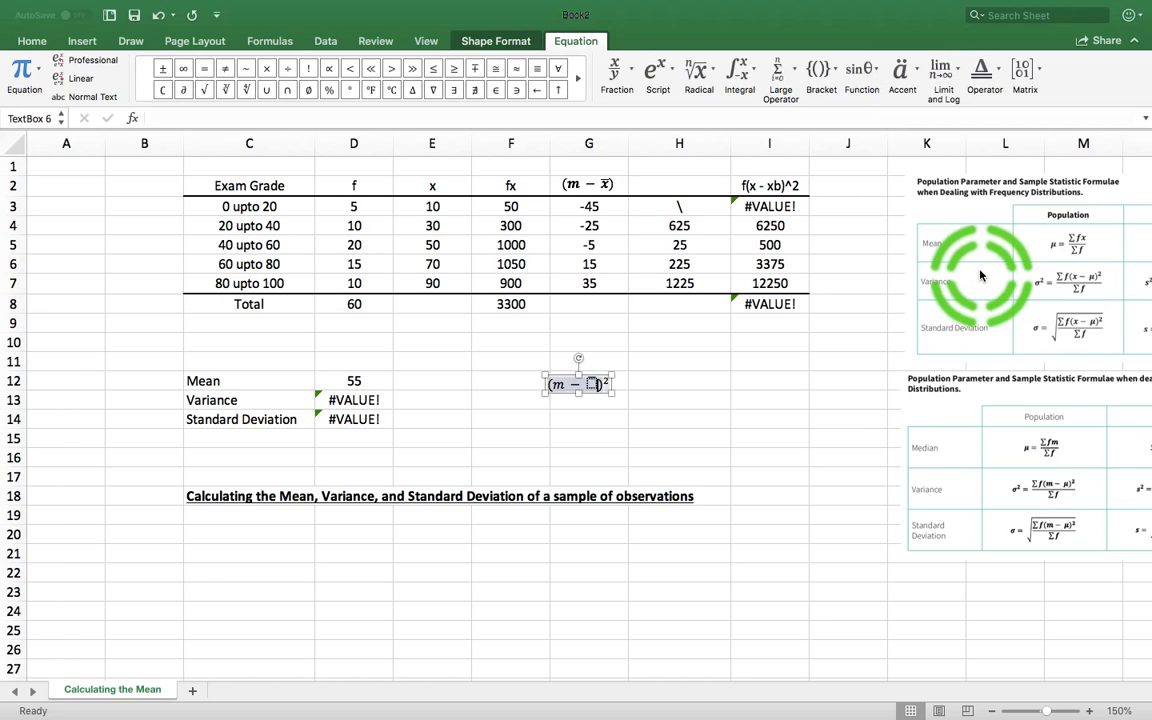
type("x̄")
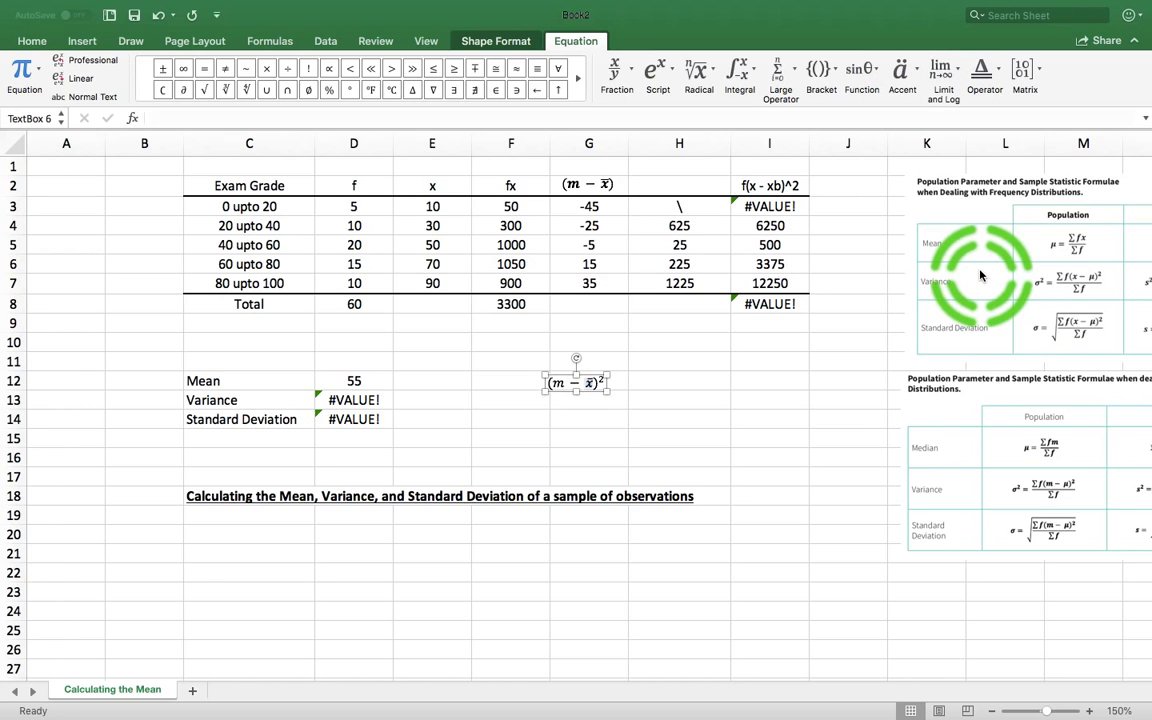
left_click_drag(555, 370, 656, 180)
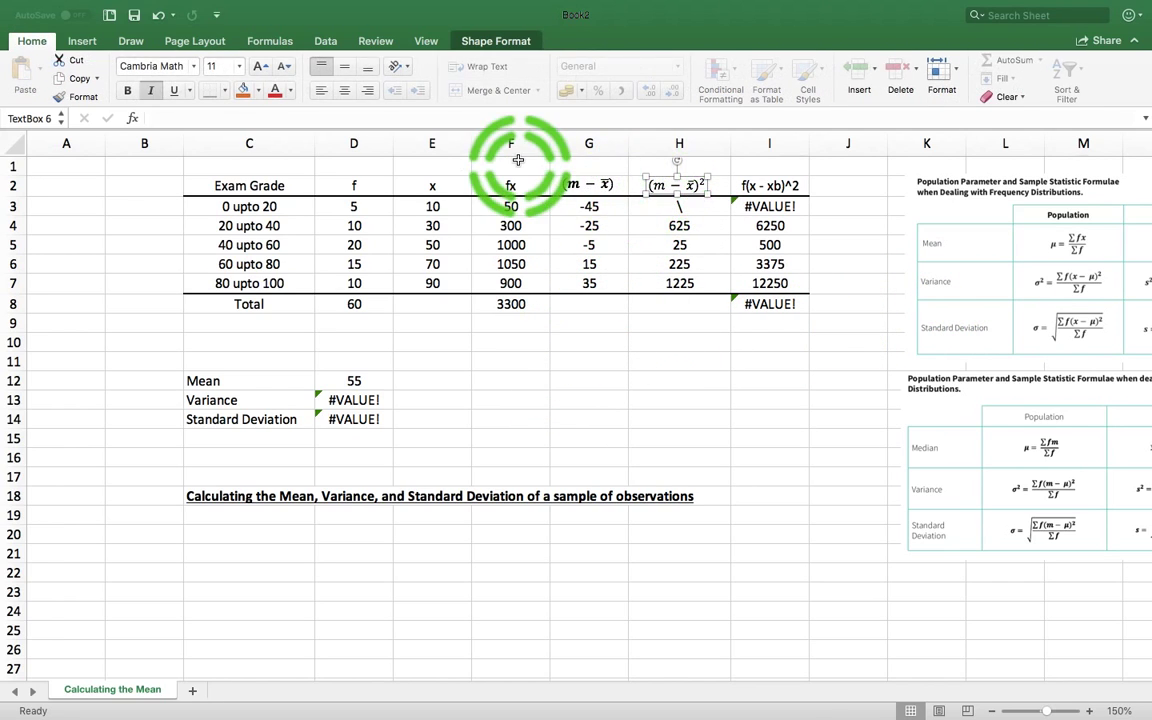
- Bold the H2 equation and select its box for copying
left_click(127, 90)
left_click(770, 192)
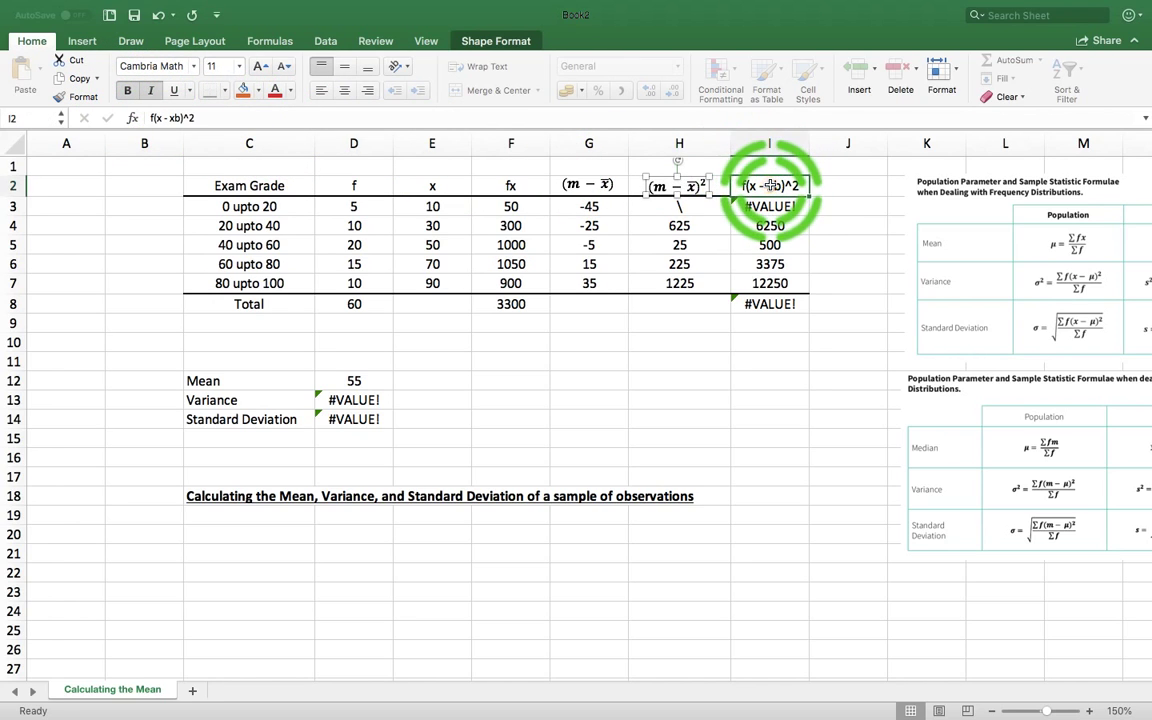
left_click(677, 187)
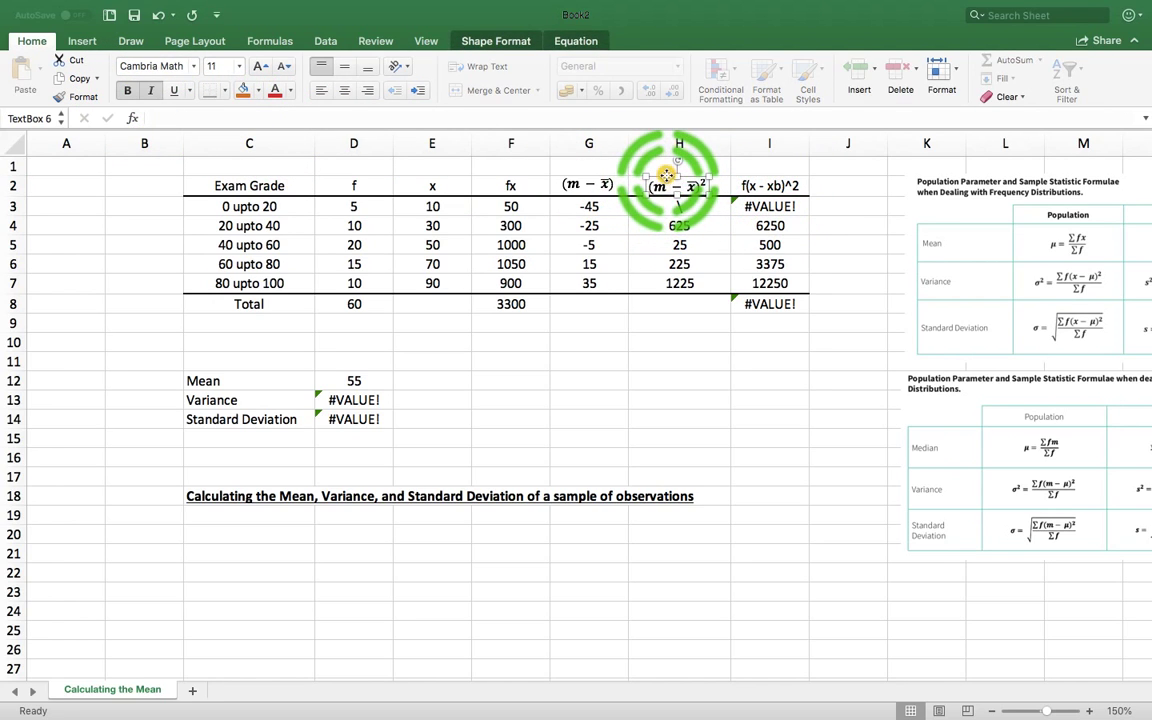
left_click(667, 176)
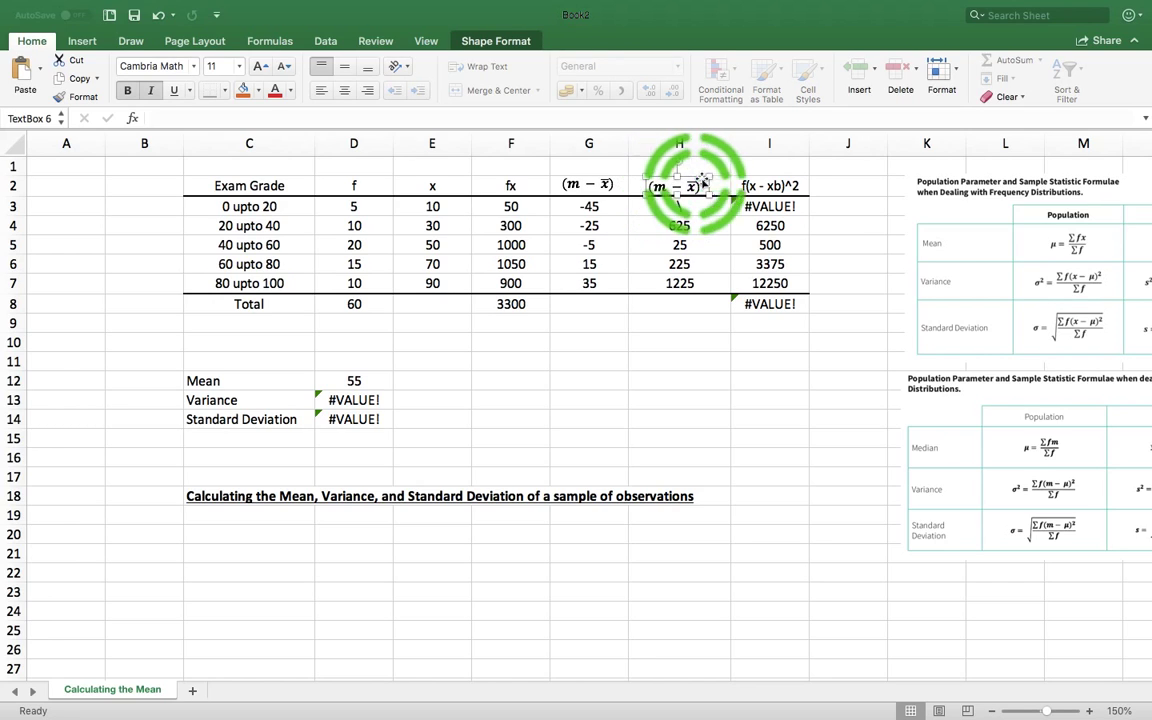
- Clear I2 and paste the equation there, adding f to make f(m − x̄)²
left_click(771, 186)
double_click(800, 187)
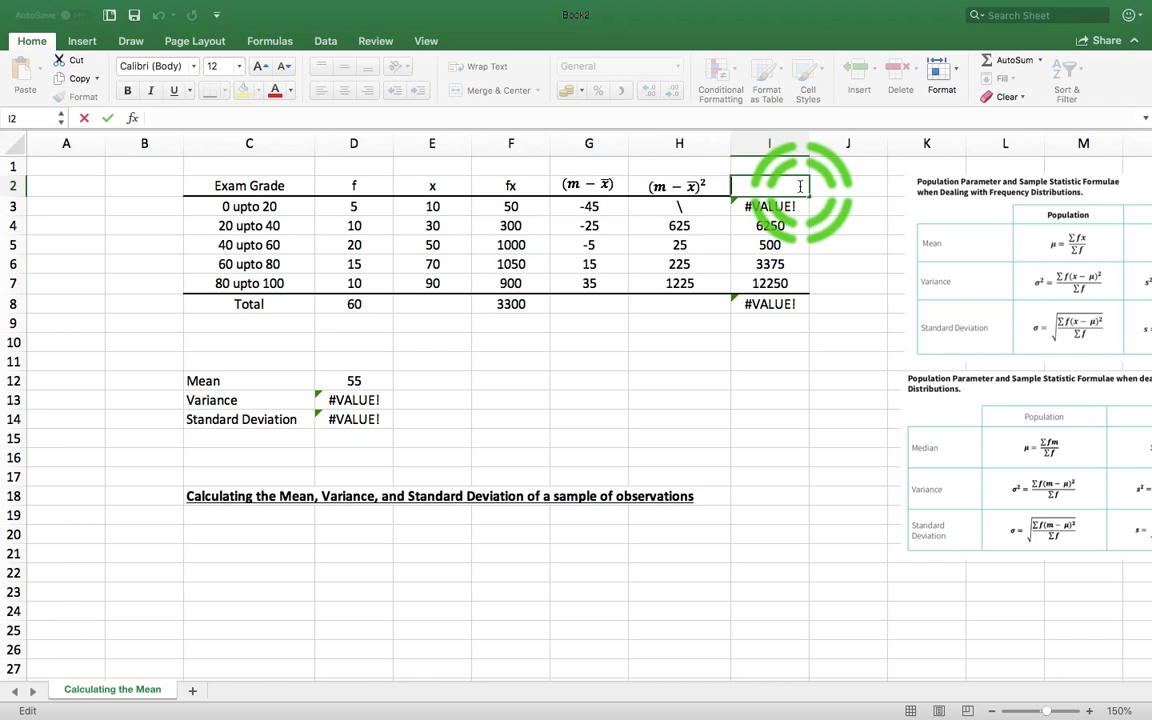
key("Return")
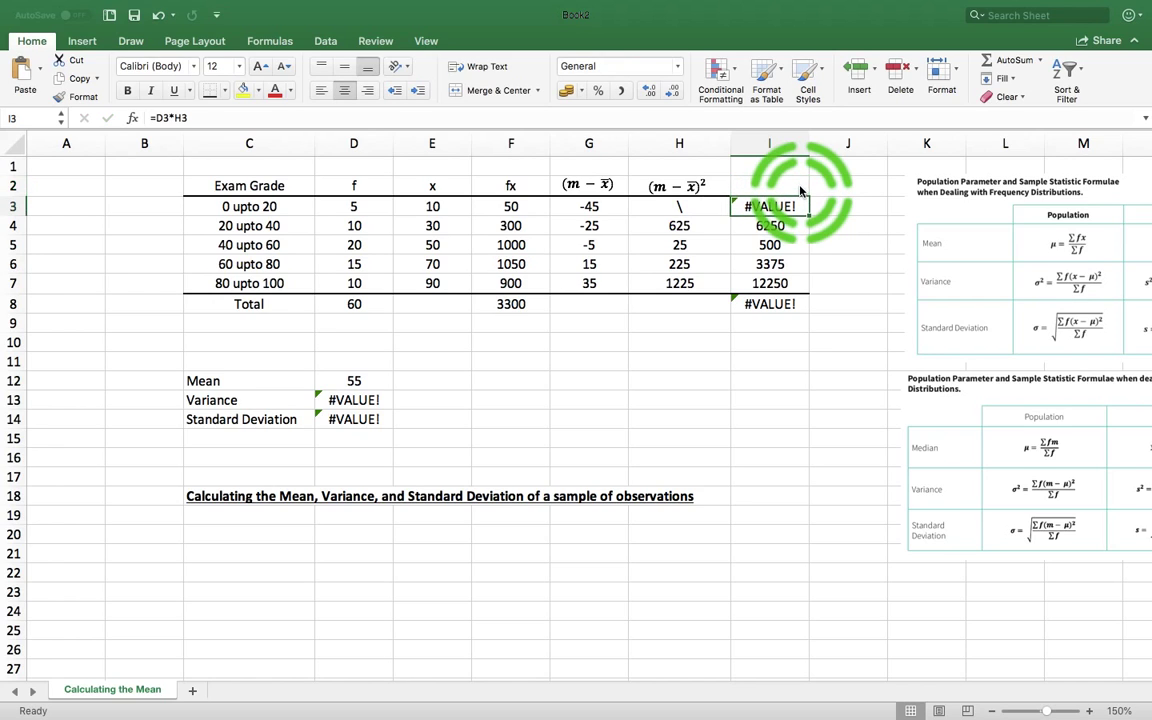
key("ctrl+v")
left_click(800, 190)
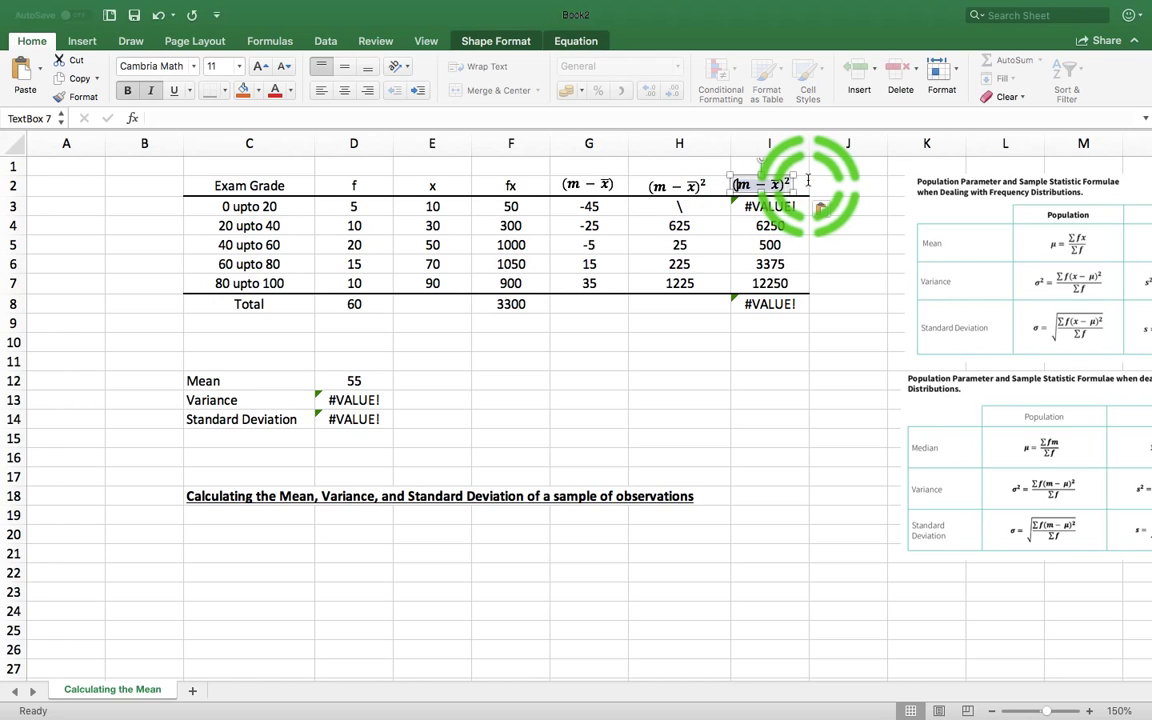
type("f")
left_click(788, 419)
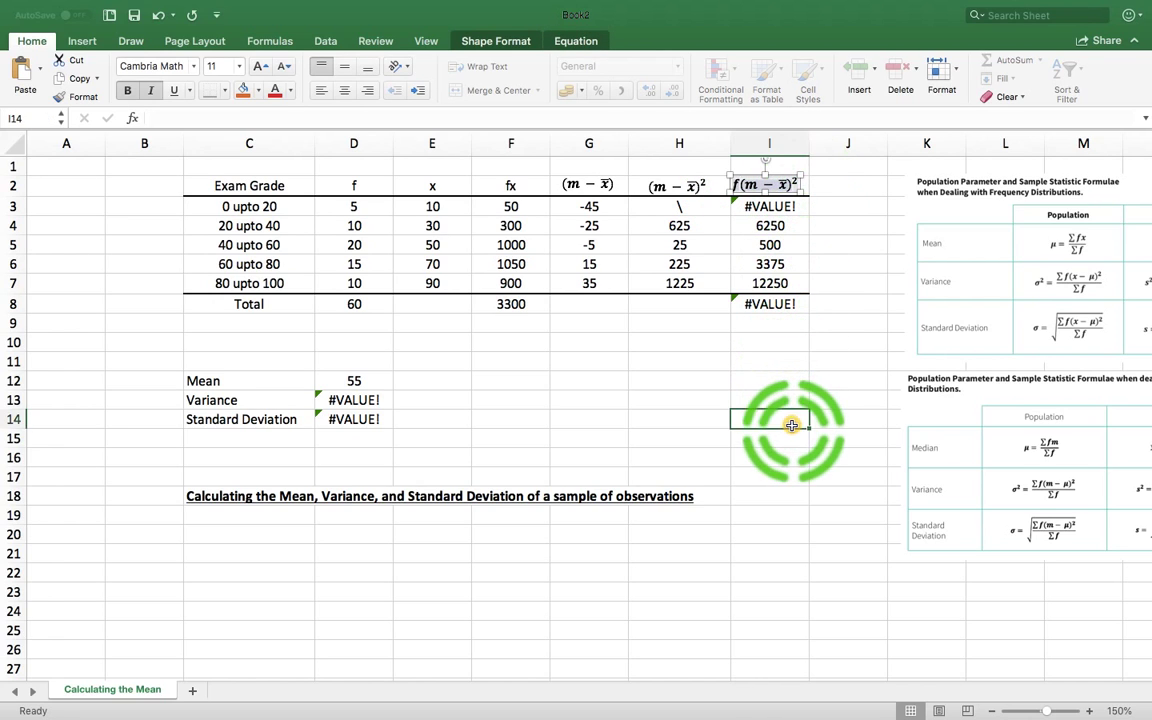
- Widen column I and nudge the f(m − x̄)² equation into place in I2
left_click_drag(812, 141, 815, 141)
left_click_drag(768, 184, 786, 177)
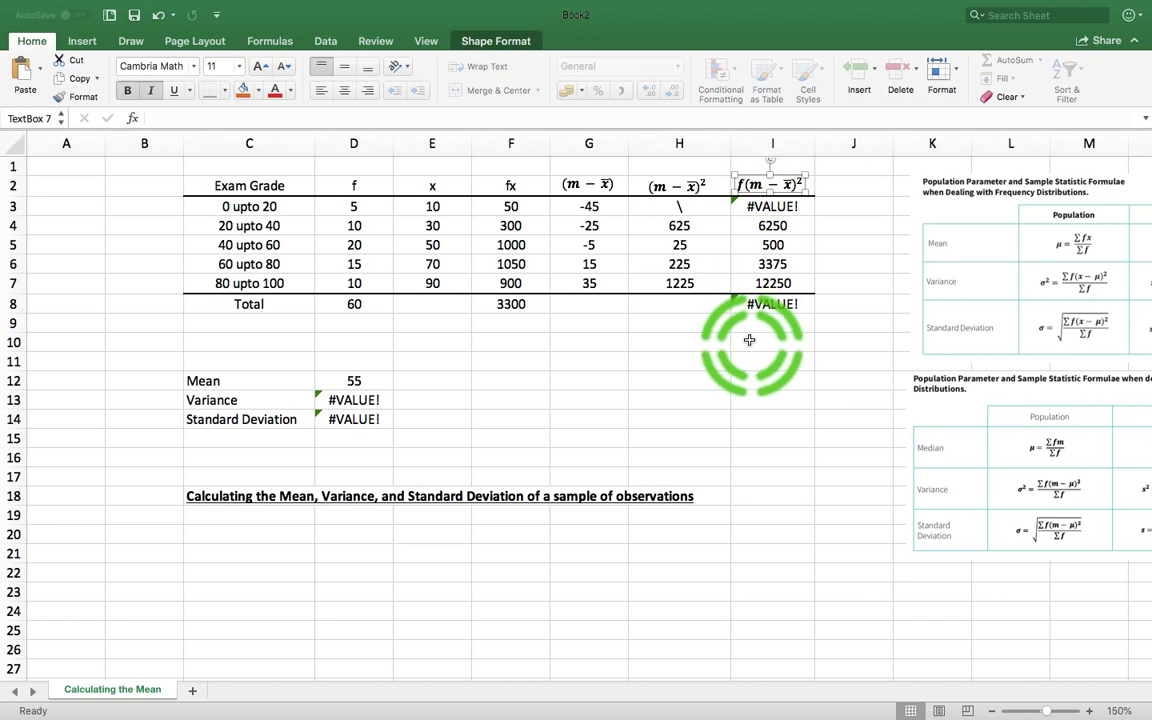
left_click(678, 186)
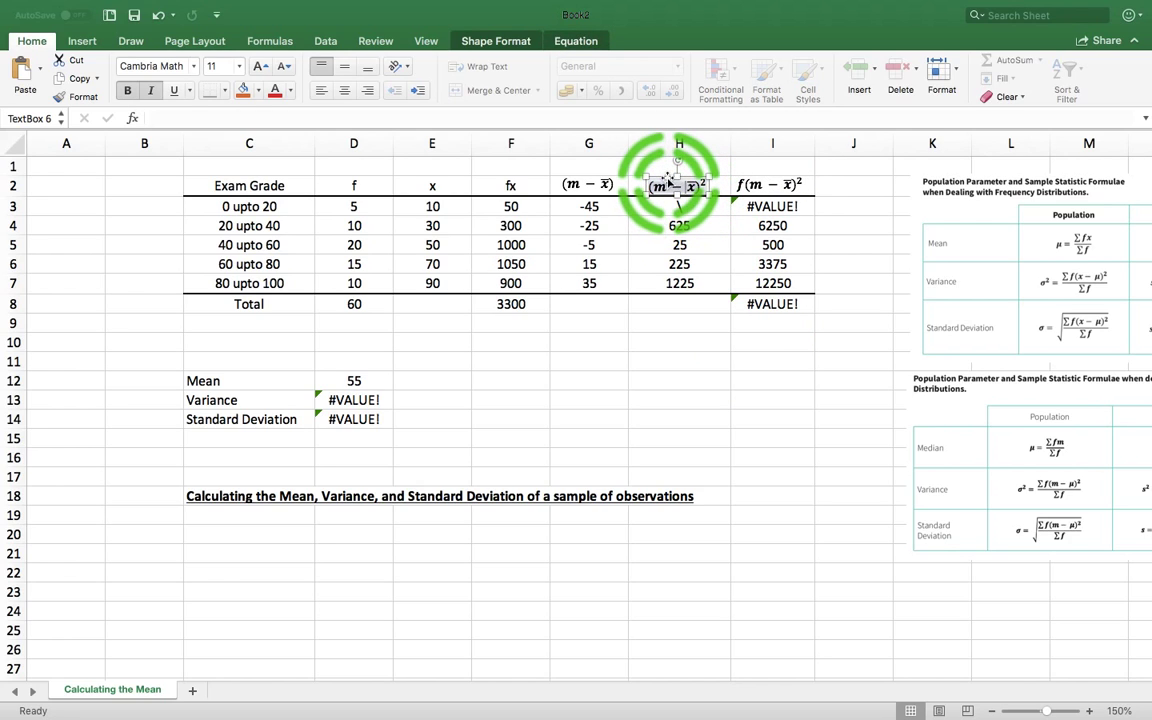
left_click(666, 177)
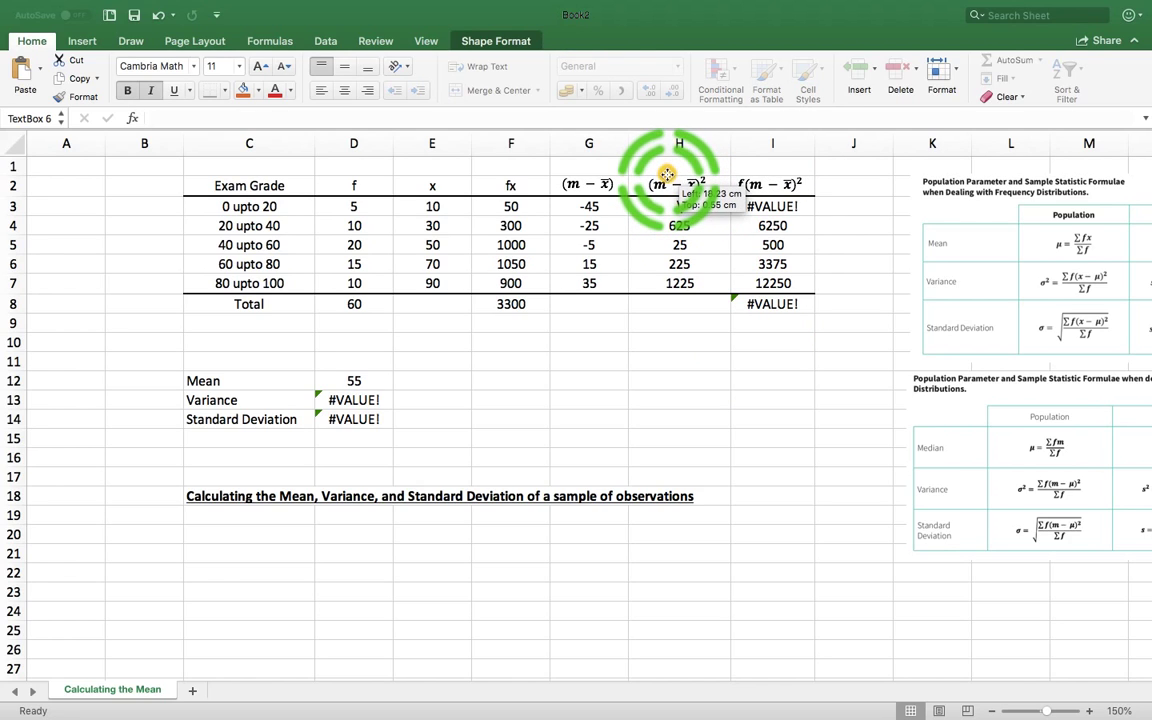
left_click(740, 460)
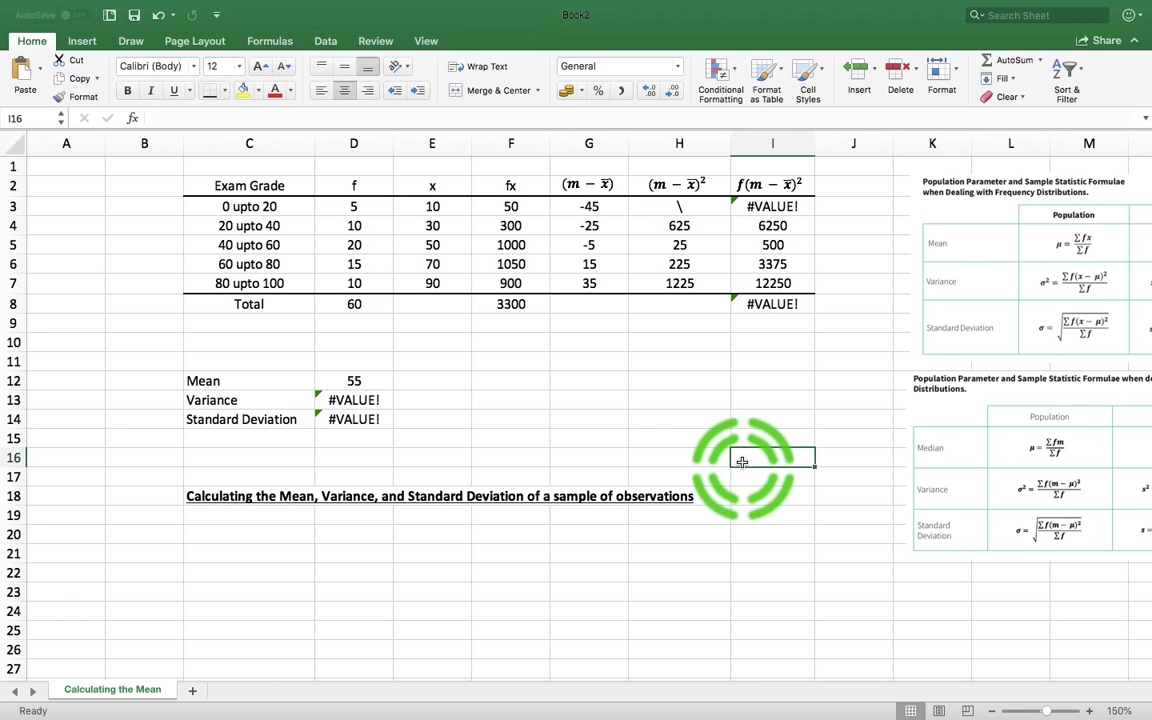
- Enter =G3*G3 in H3 to get 2025, then cancel the stray entry in G11
left_click(383, 393)
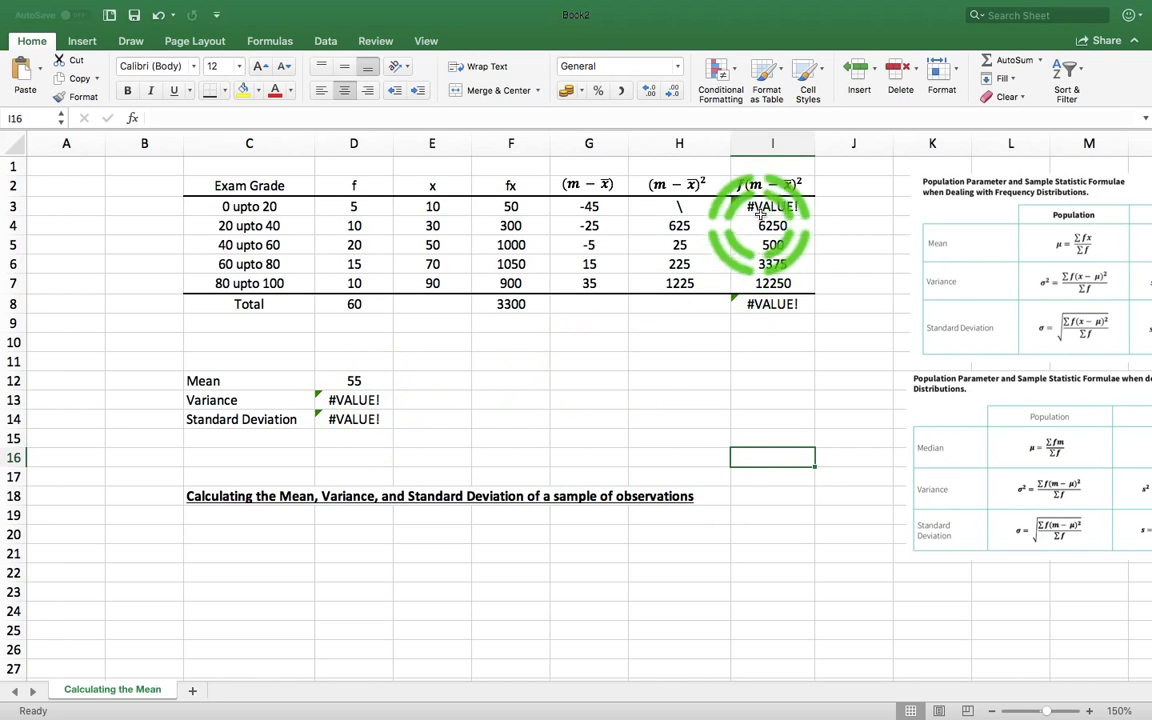
left_click(655, 206)
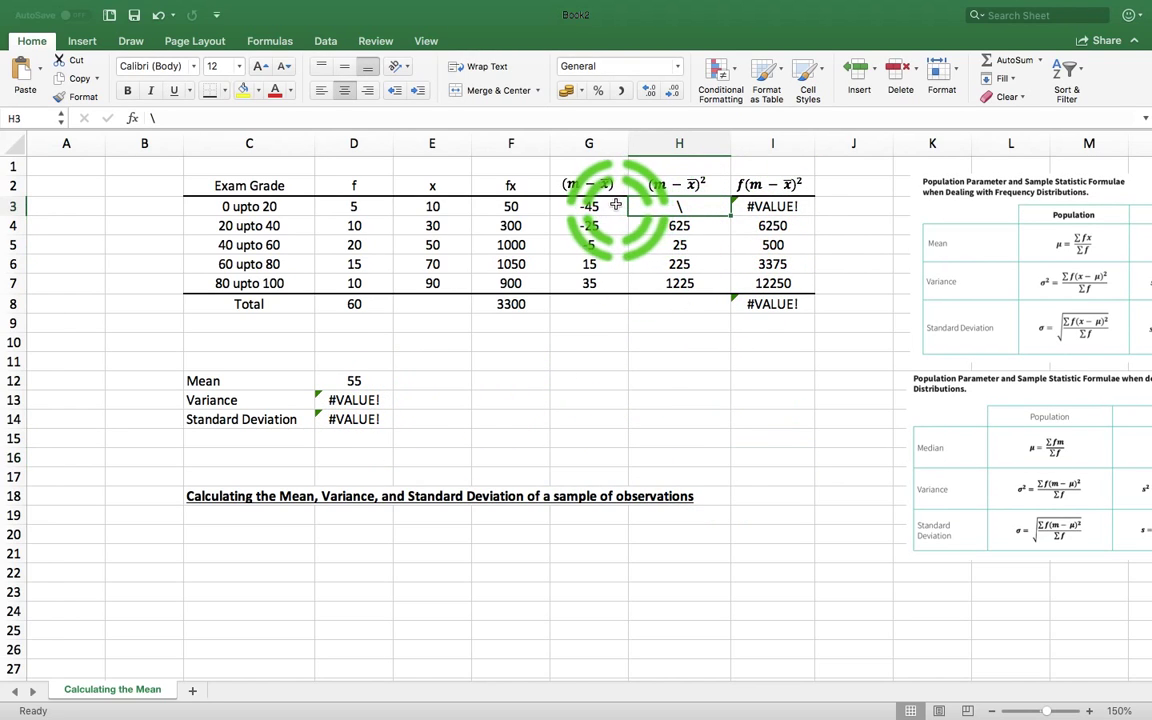
left_click(614, 206)
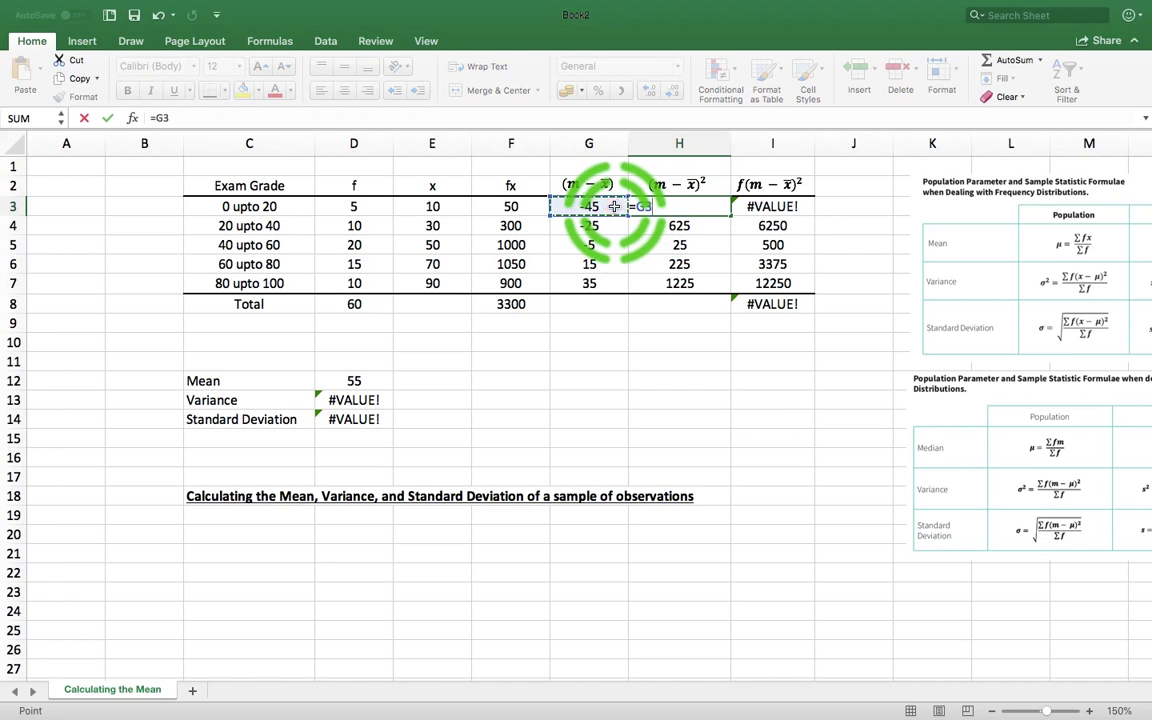
type("*")
left_click(614, 206)
key("Return")
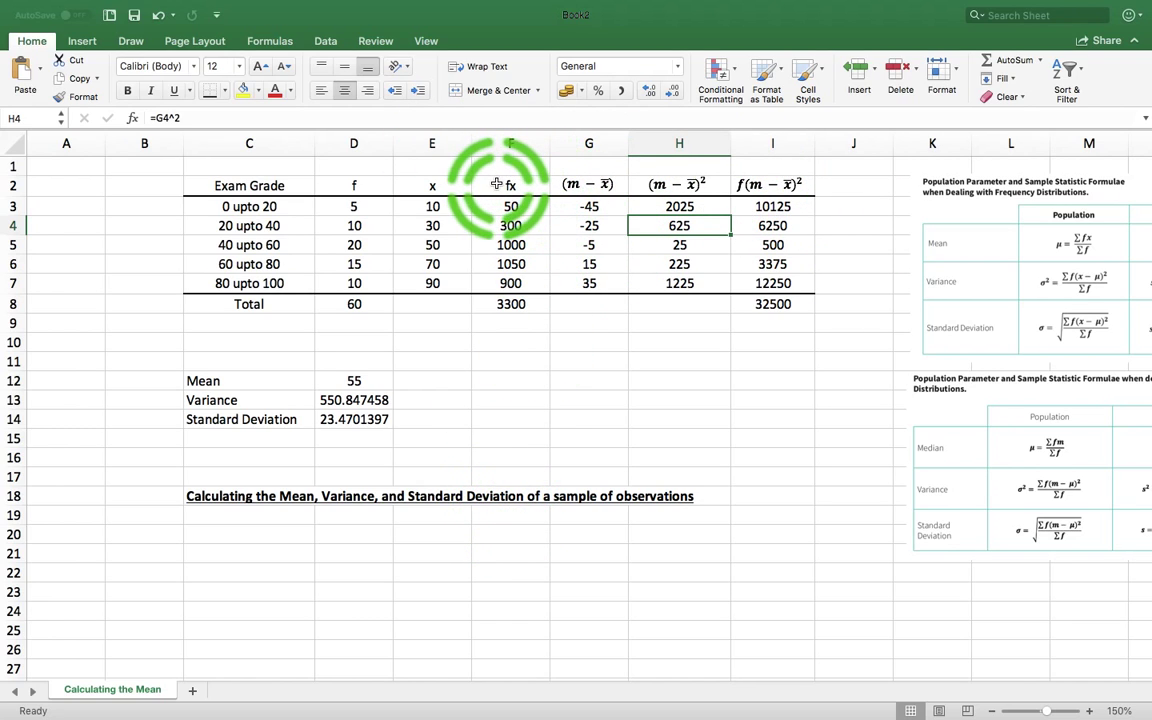
left_click(579, 363)
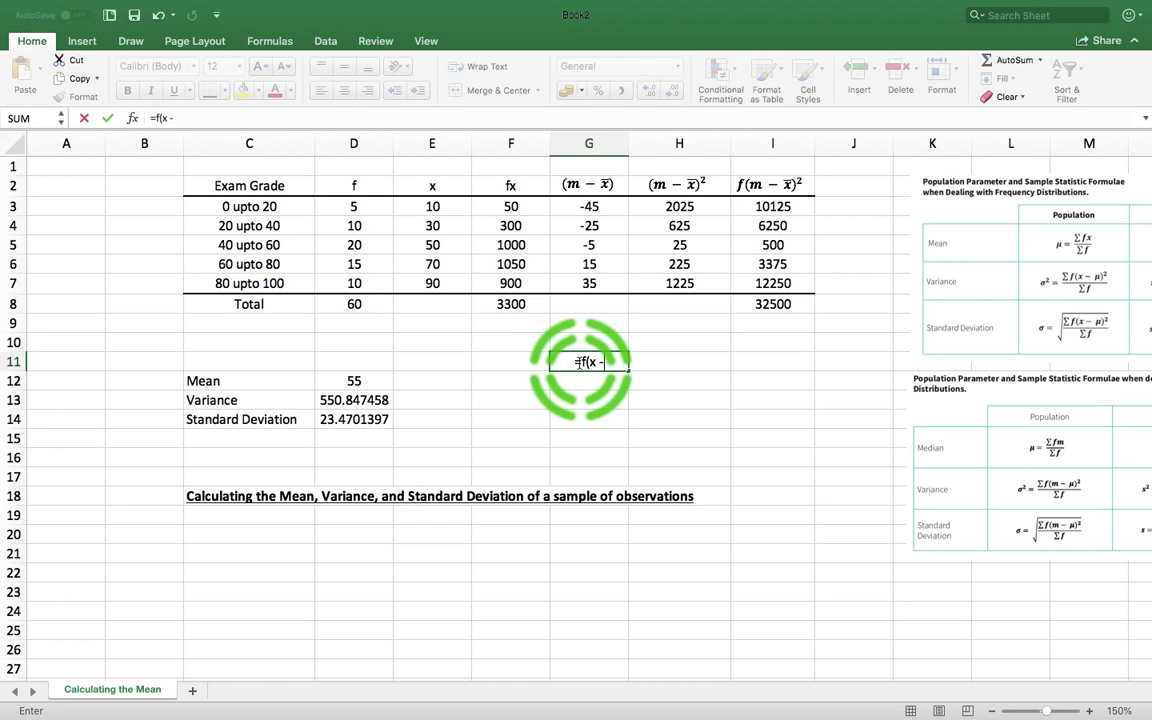
left_click(684, 400)
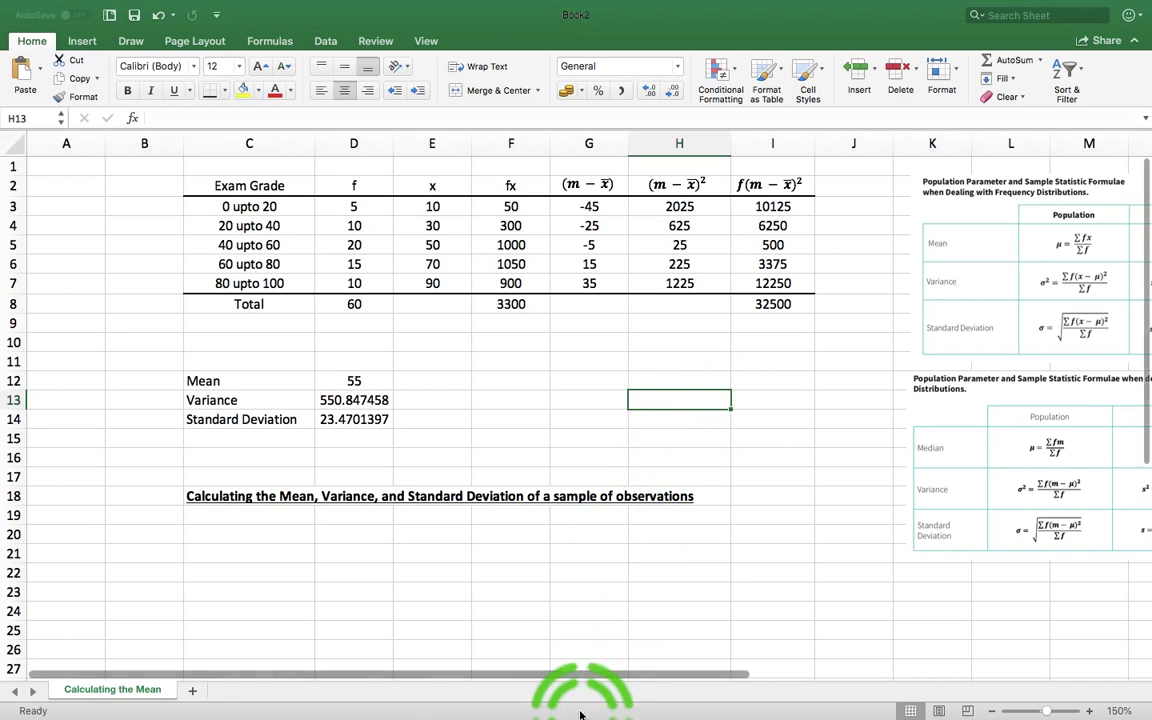
- Open the QuickTime Player Dock menu to reach the stop-recording option
mouse_move(593, 703)
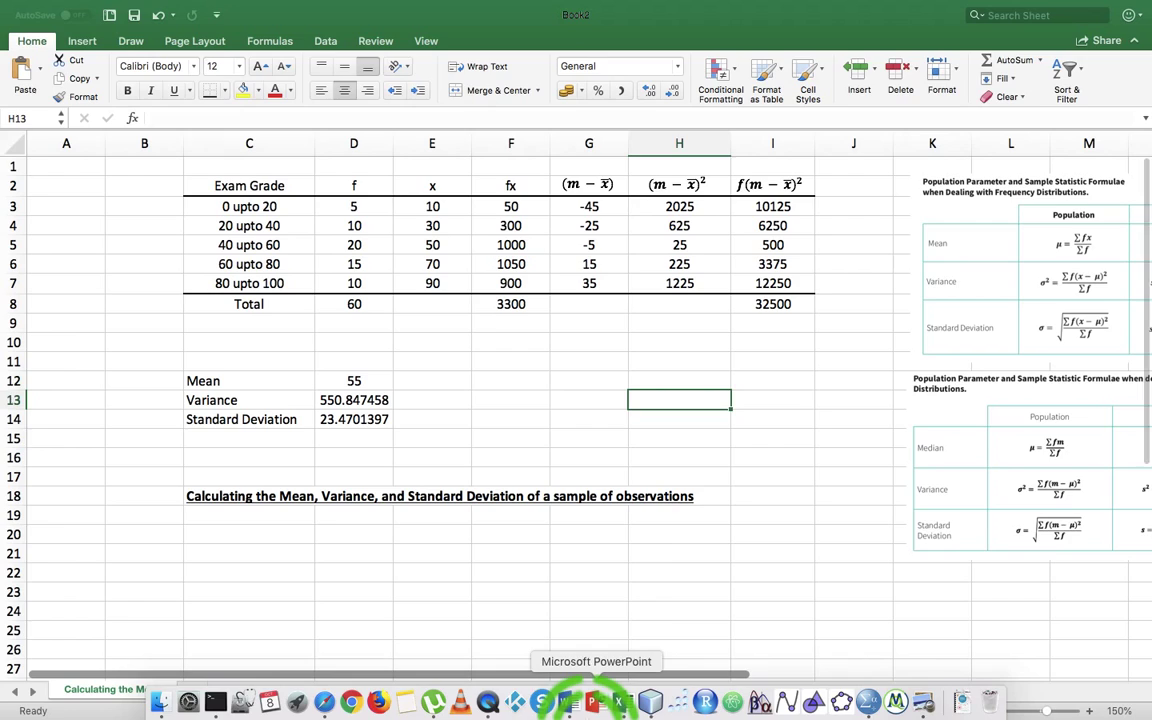
right_click(488, 703)
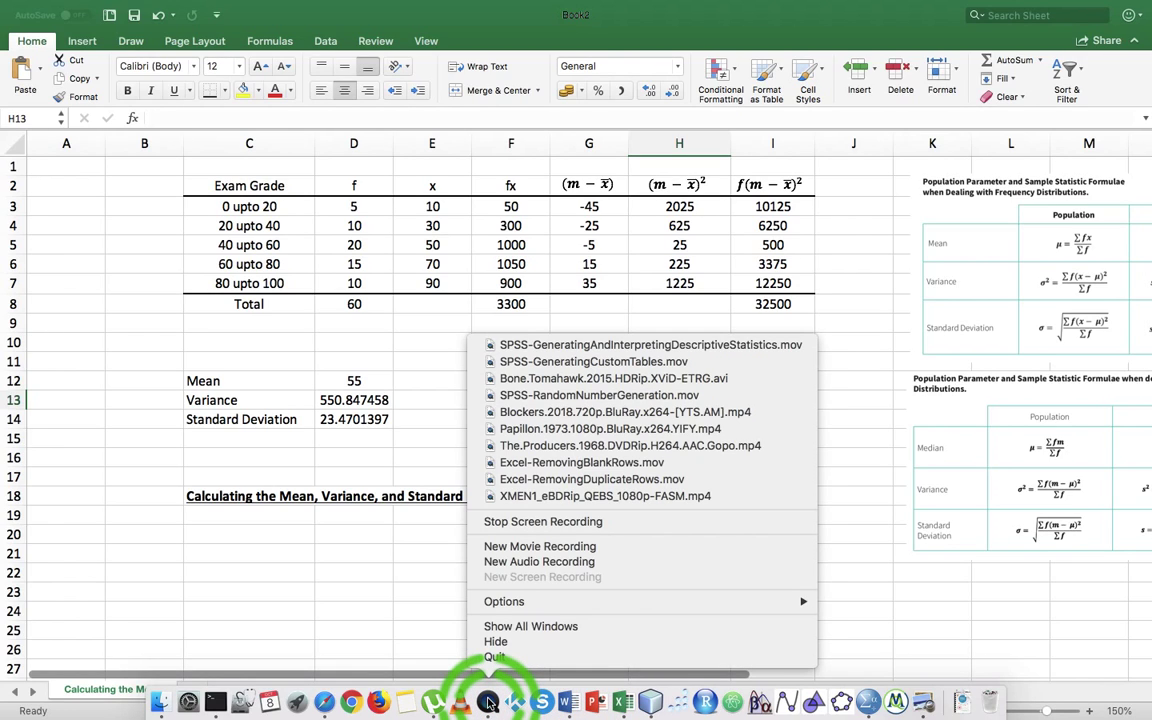